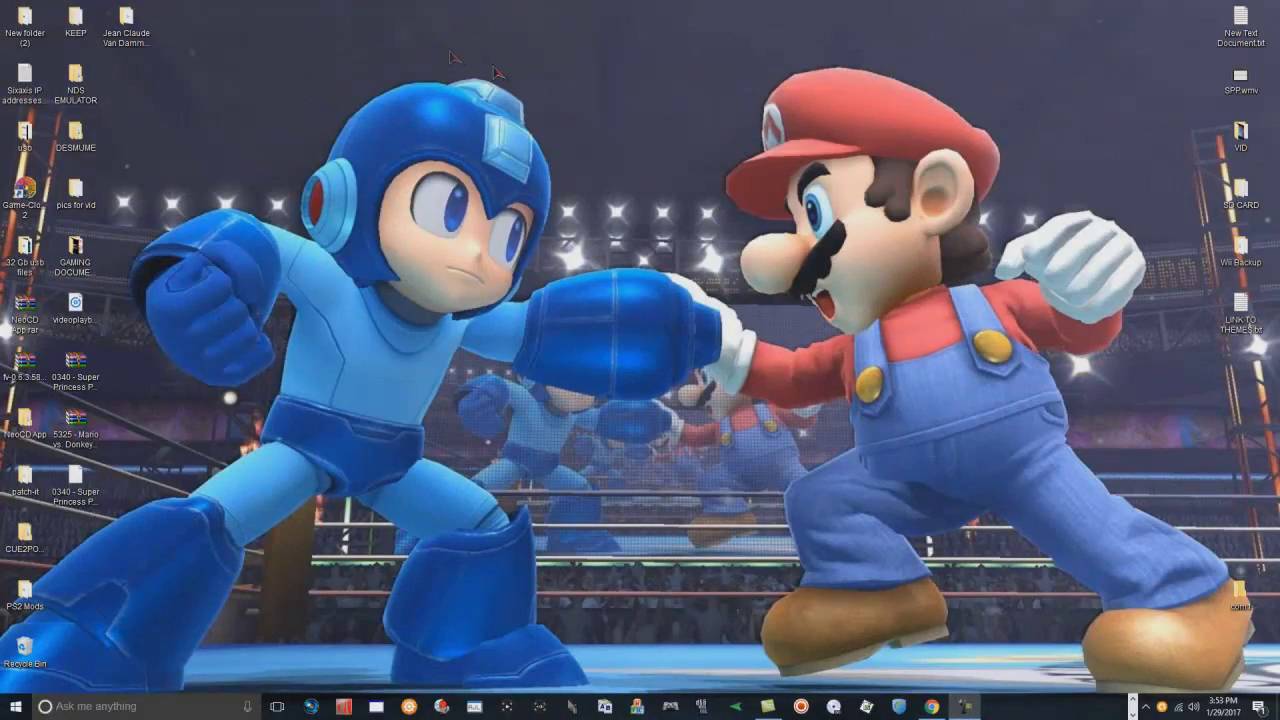
Switch to Chrome, download NUSDownloader.rar from the MediaFire page to the Desktop, and close the advertising pop-up.
{"action": "left_click", "coordinate": [931, 706]}
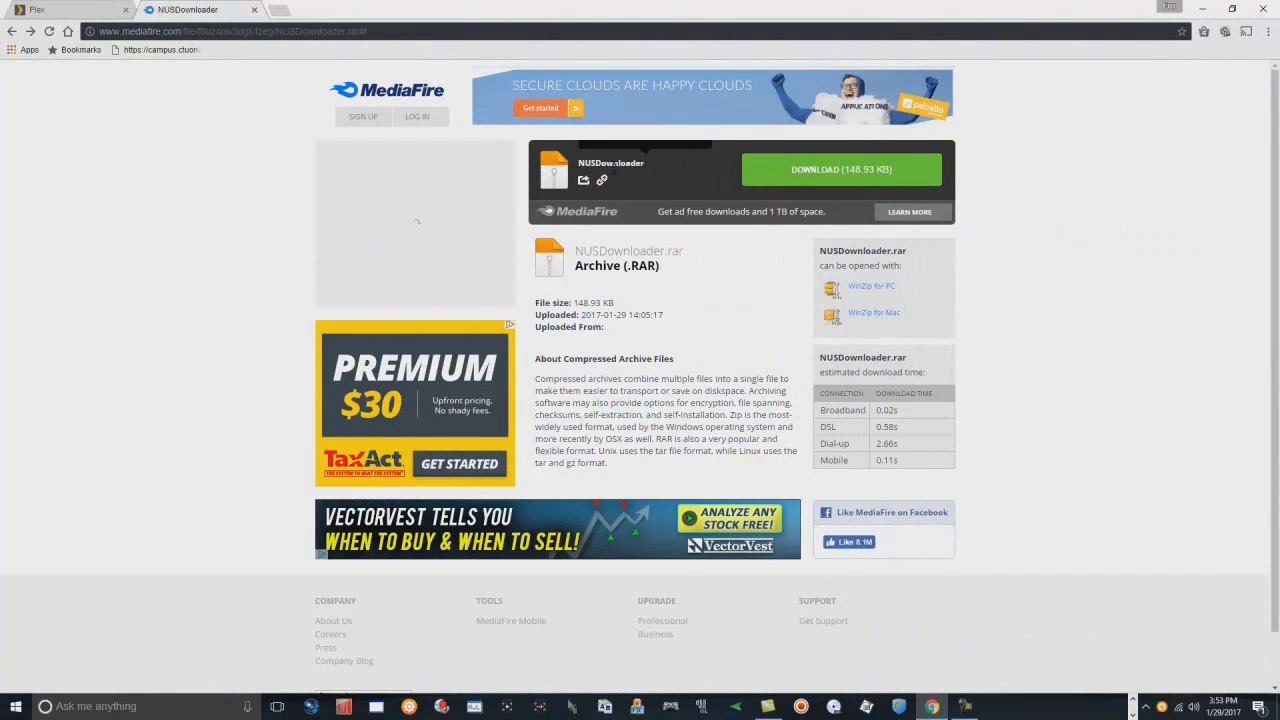
{"action": "left_click", "coordinate": [808, 178]}
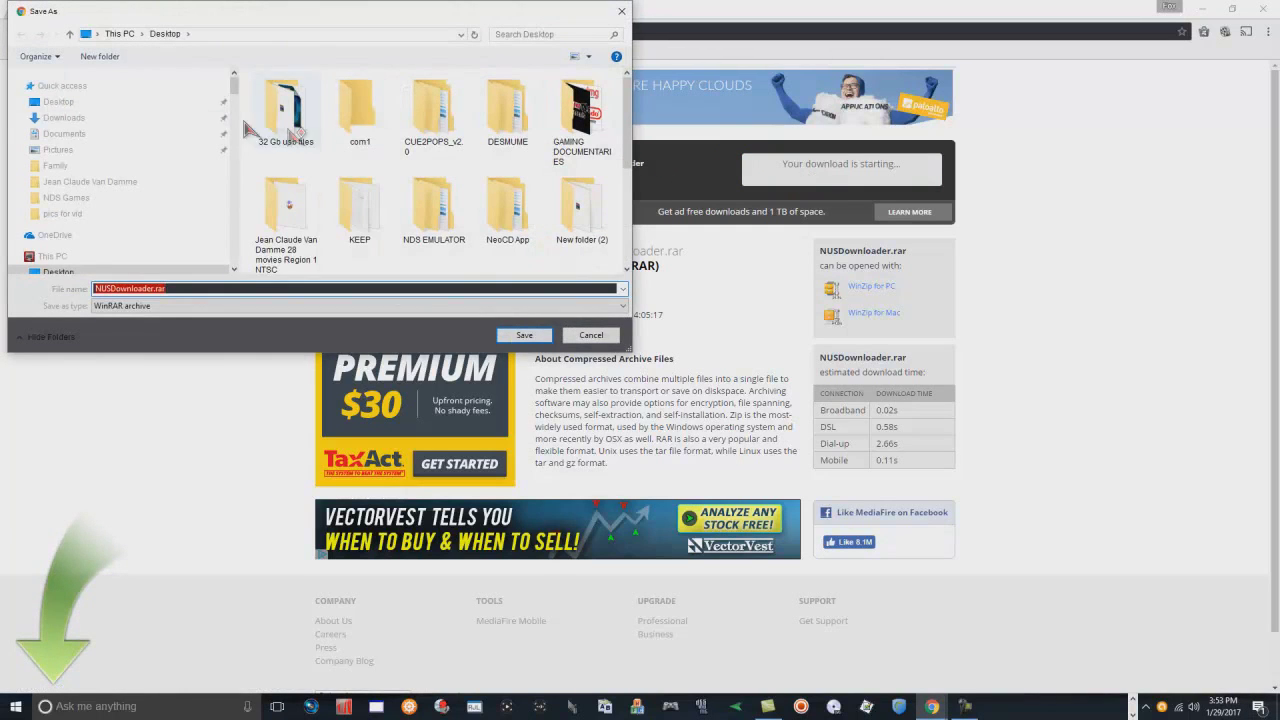
{"action": "left_click", "coordinate": [128, 102]}
{"action": "left_click", "coordinate": [518, 336]}
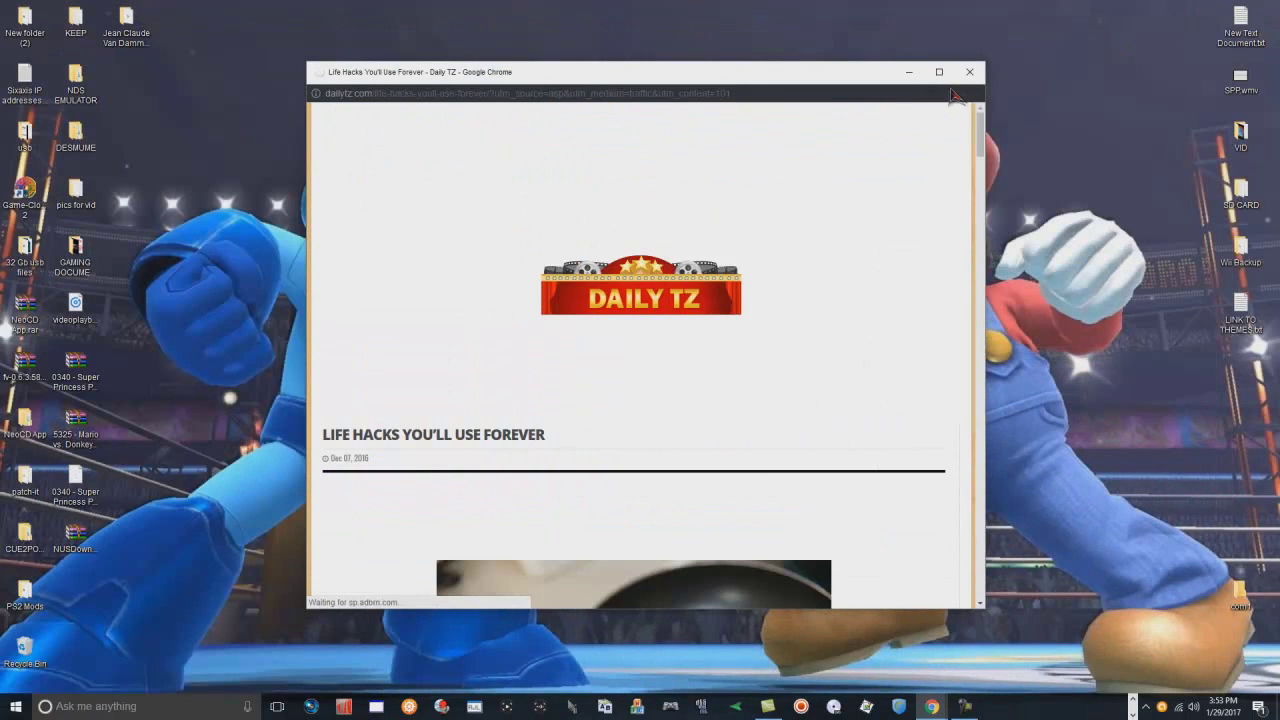
{"action": "left_click", "coordinate": [970, 73]}
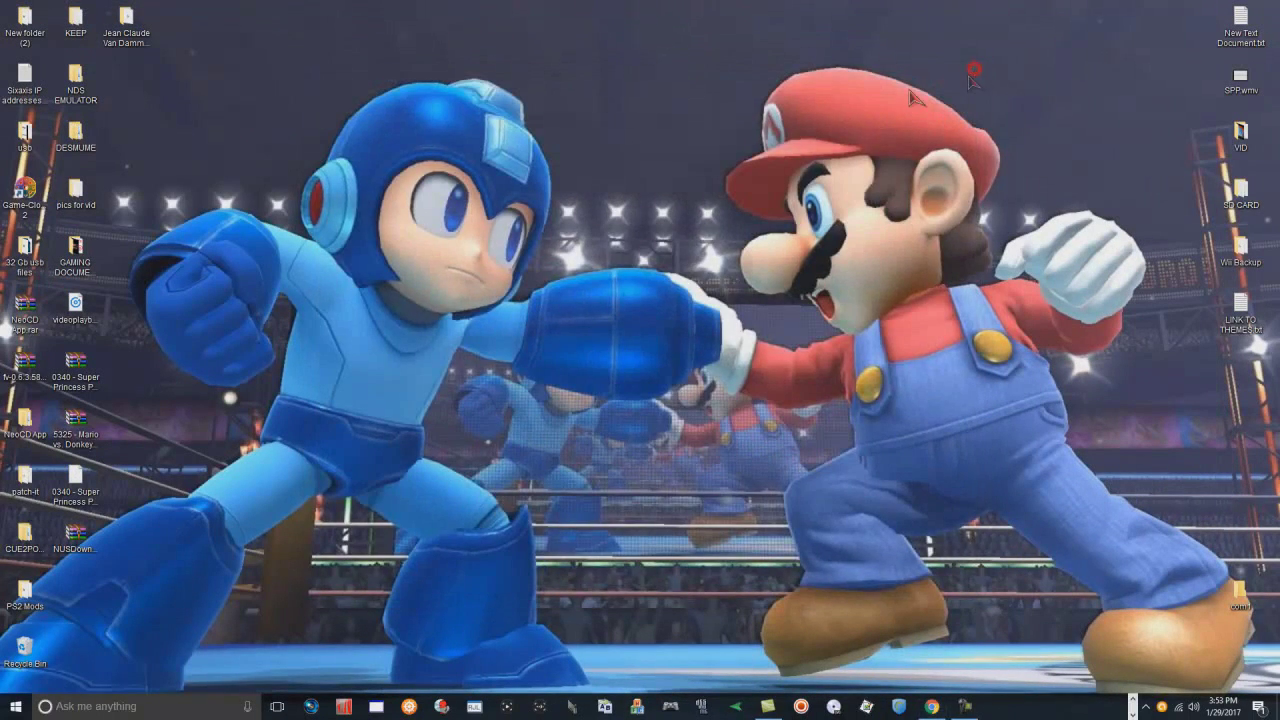
Extract NUSDownloader.rar into its own NUSDownloader folder, place that folder in an empty area of the desktop, and open it.
{"action": "right_click", "coordinate": [66, 535]}
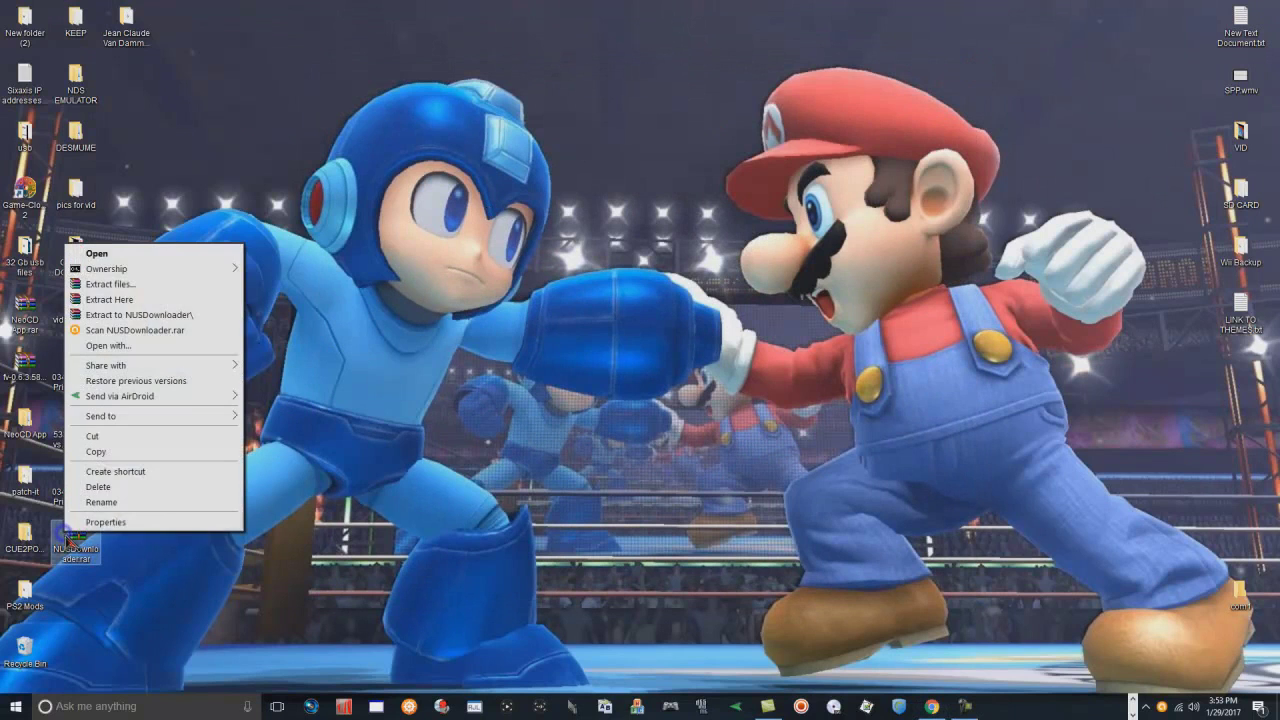
{"action": "left_click", "coordinate": [106, 316]}
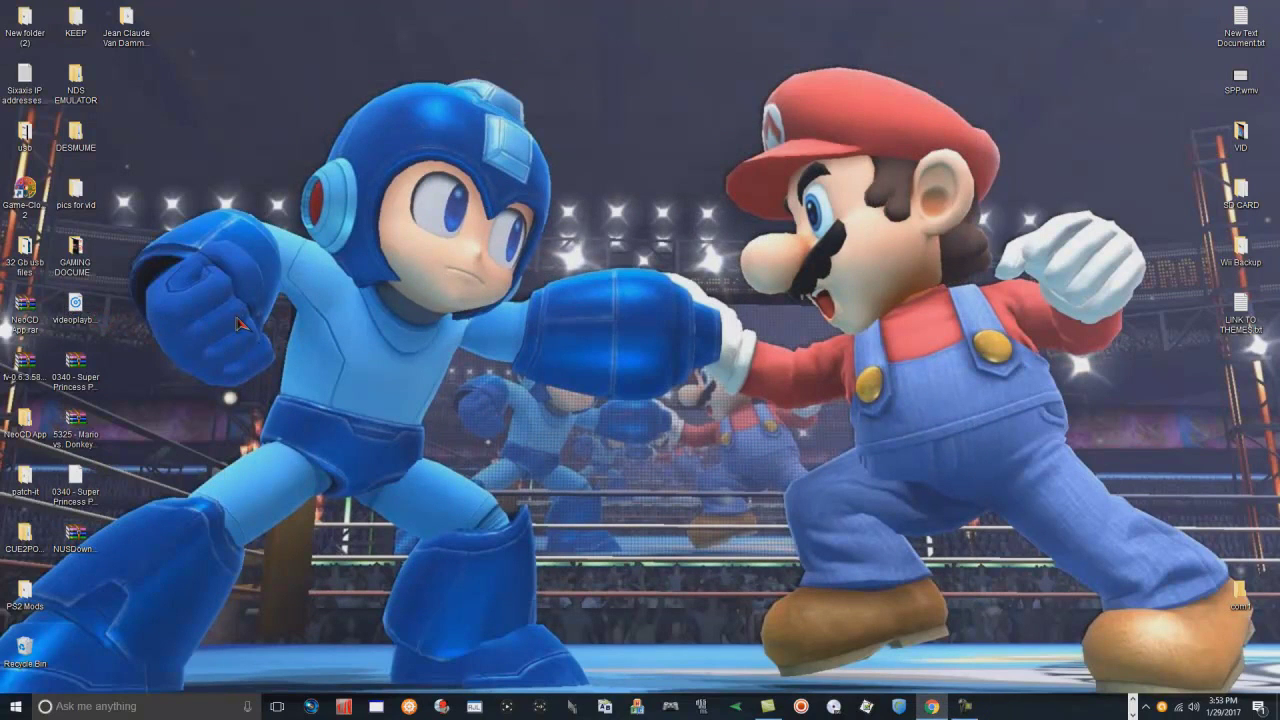
{"action": "left_click_drag", "start_coordinate": [75, 595], "coordinate": [581, 53]}
{"action": "double_click", "coordinate": [590, 30]}
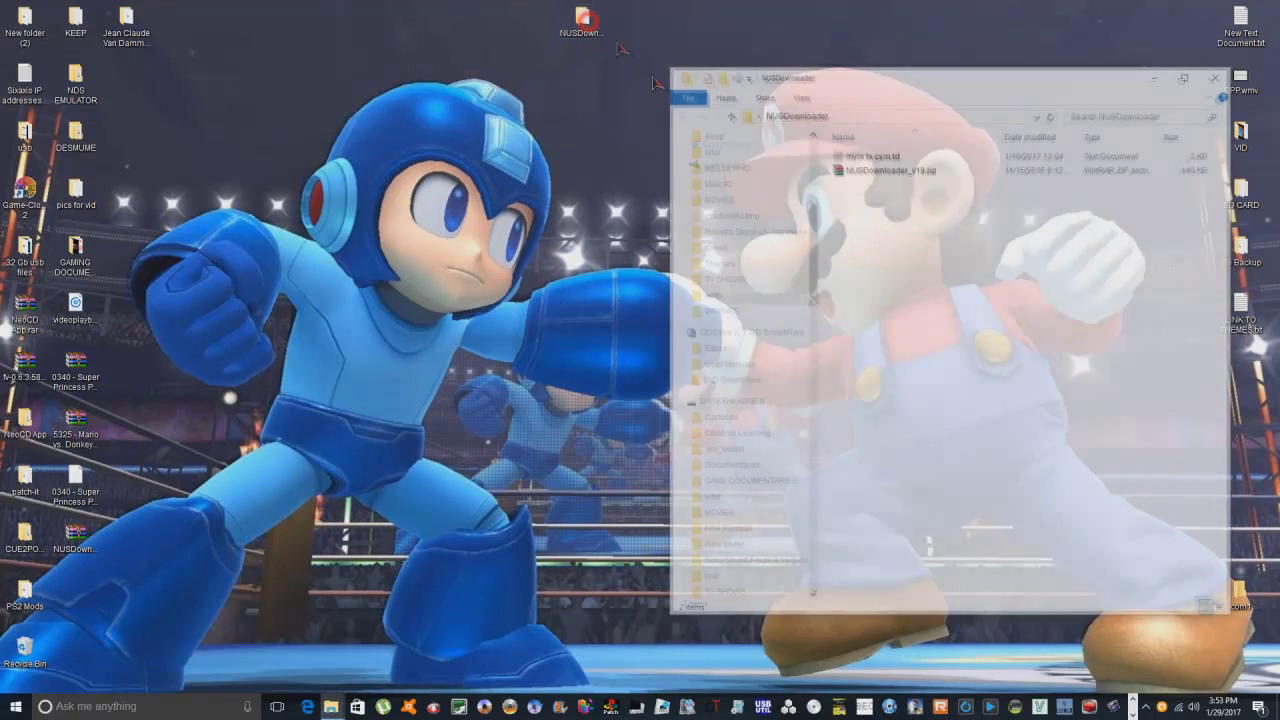
Extract NUSDownloader_v19.zip into its own subfolder and open the NUSDownloader_v19 folder.
{"action": "right_click", "coordinate": [871, 174]}
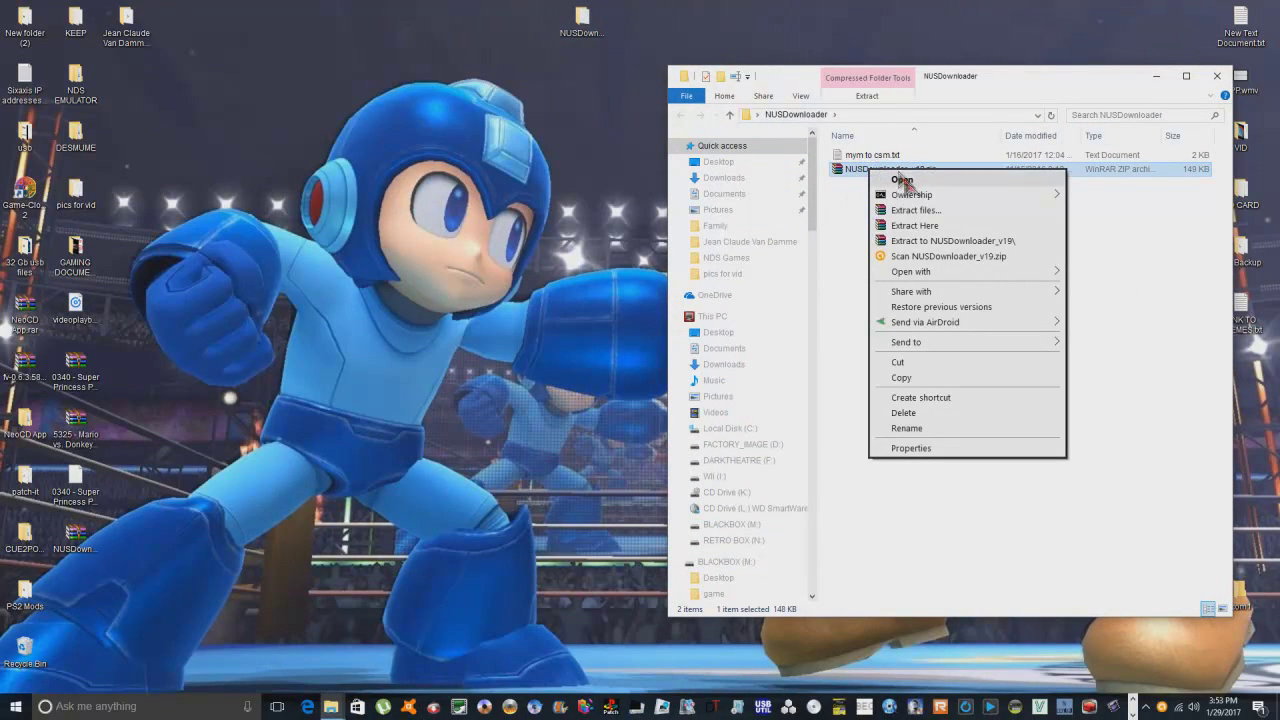
{"action": "left_click", "coordinate": [924, 241]}
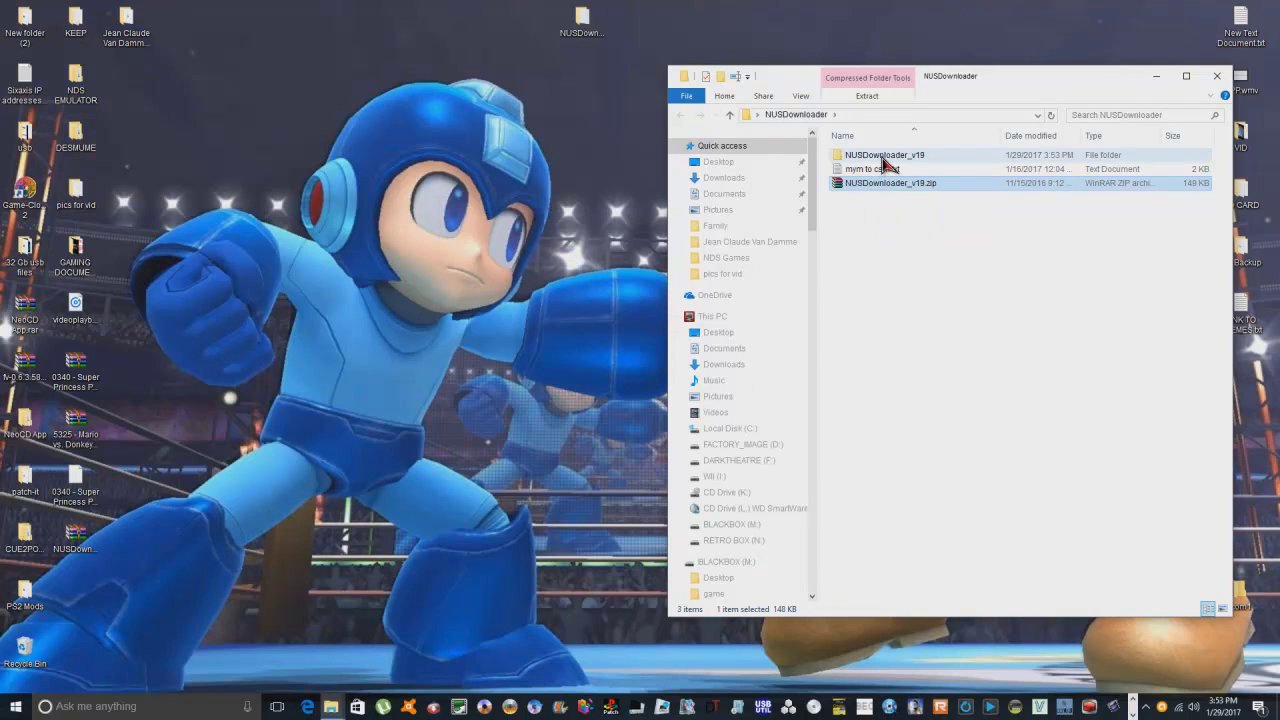
{"action": "double_click", "coordinate": [884, 163]}
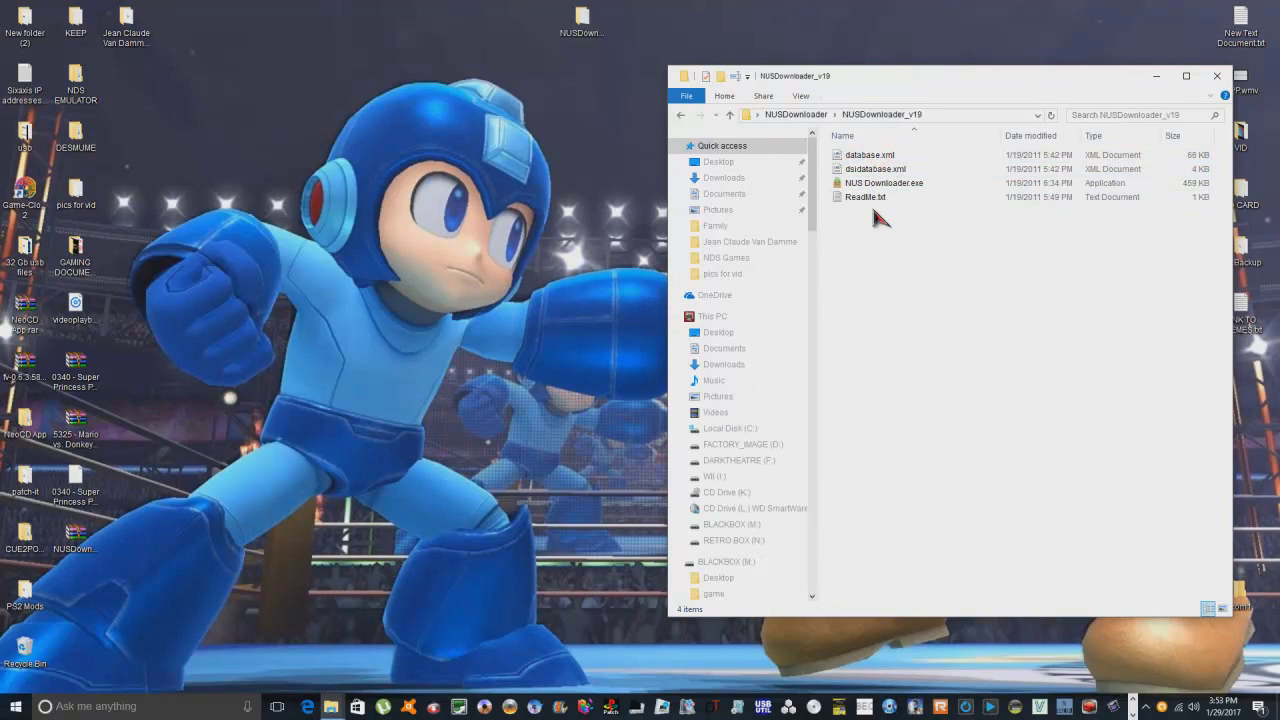
Launch NUS Downloader.exe, close the folder window, and move the program's window toward the middle of the desktop.
{"action": "left_click", "coordinate": [892, 186]}
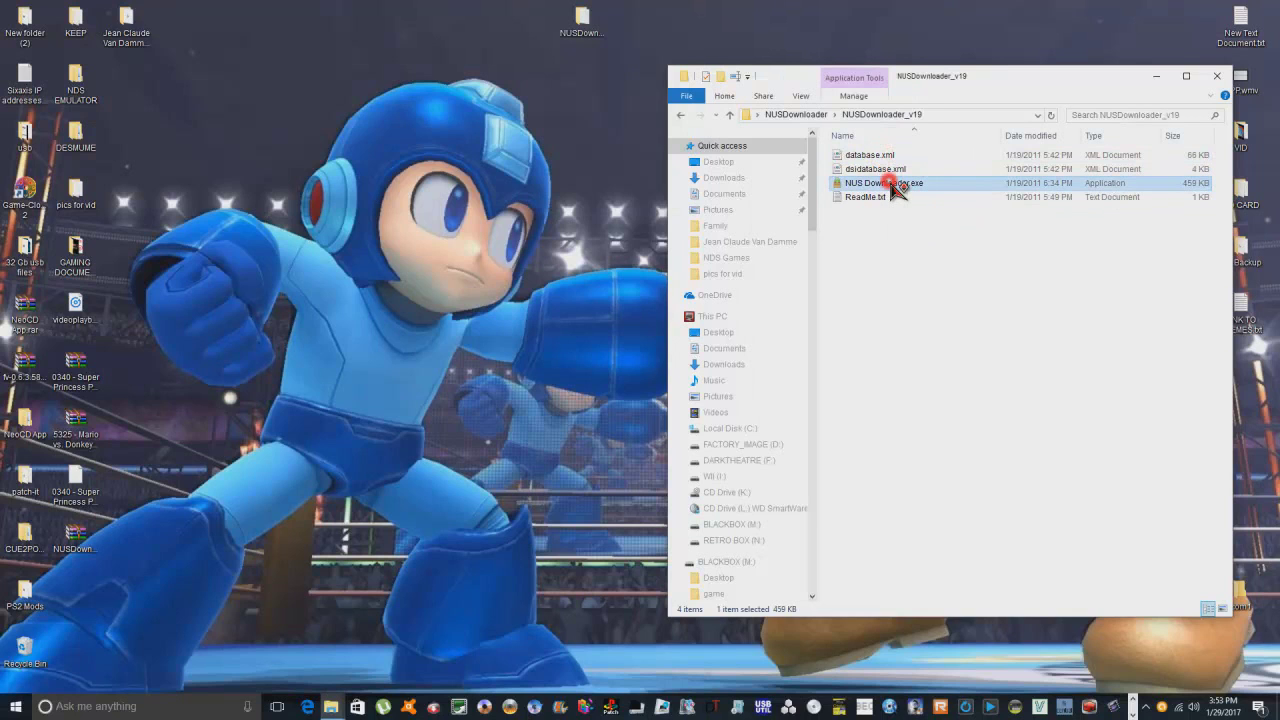
{"action": "double_click", "coordinate": [895, 187]}
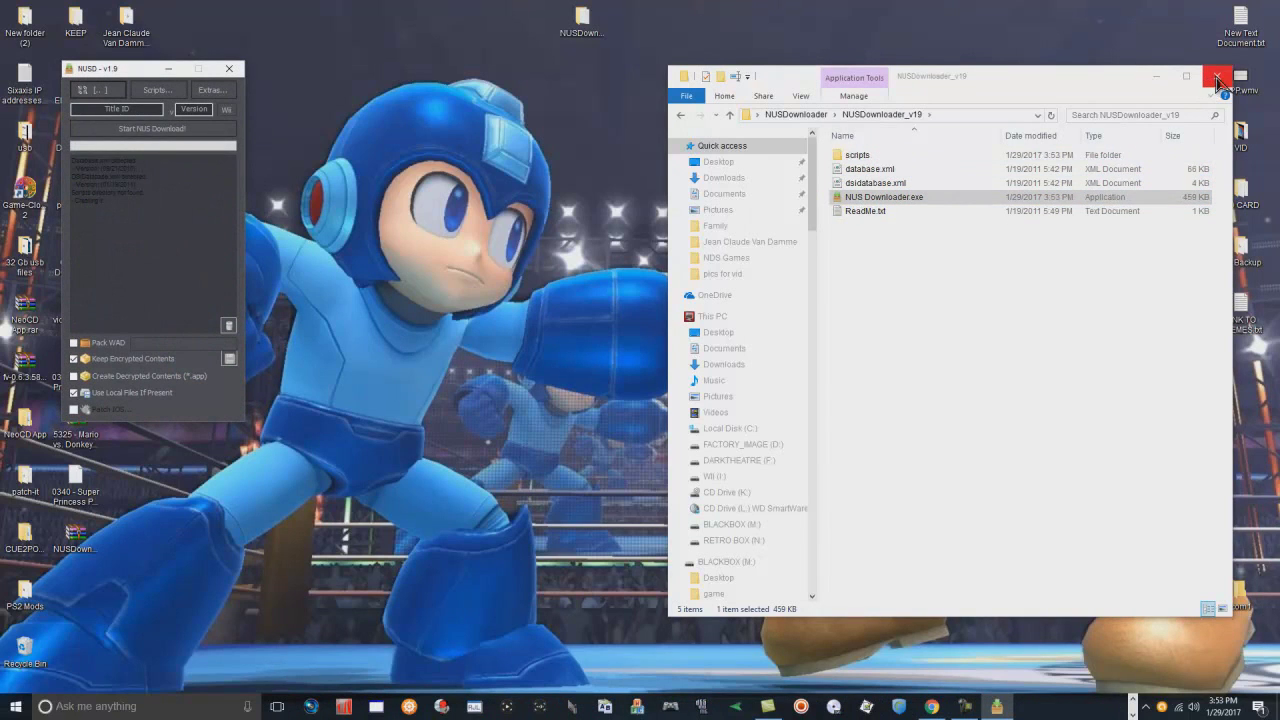
{"action": "left_click", "coordinate": [1218, 78]}
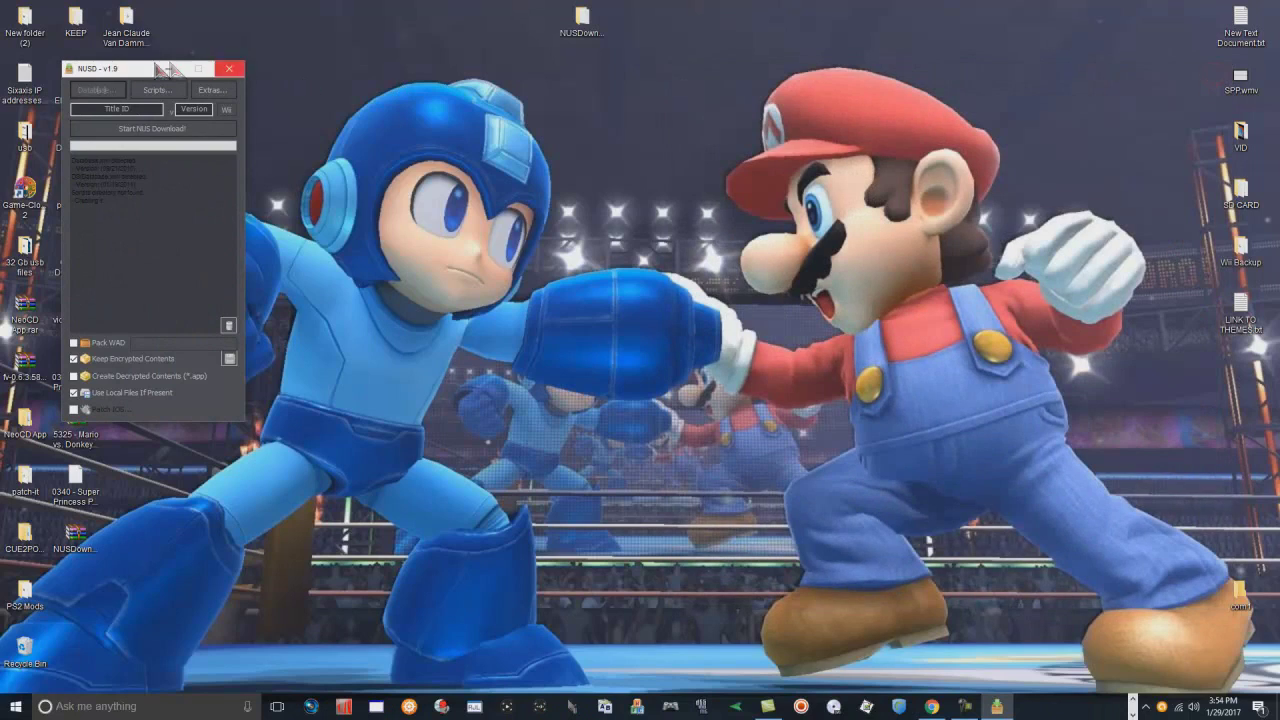
{"action": "left_click_drag", "start_coordinate": [132, 70], "coordinate": [626, 95]}
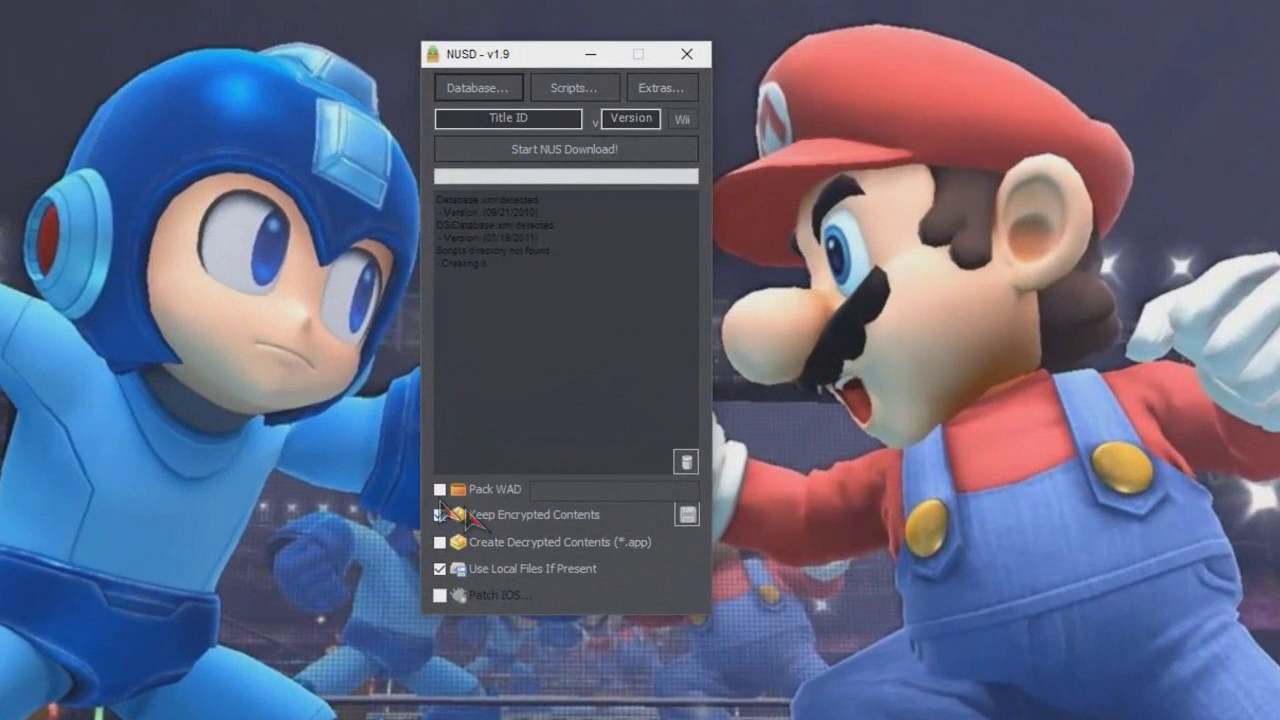
Download the Wii System Menu v513 (4.3U) from the database with Pack WAD and Create Decrypted Contents enabled.
{"action": "left_click", "coordinate": [440, 489]}
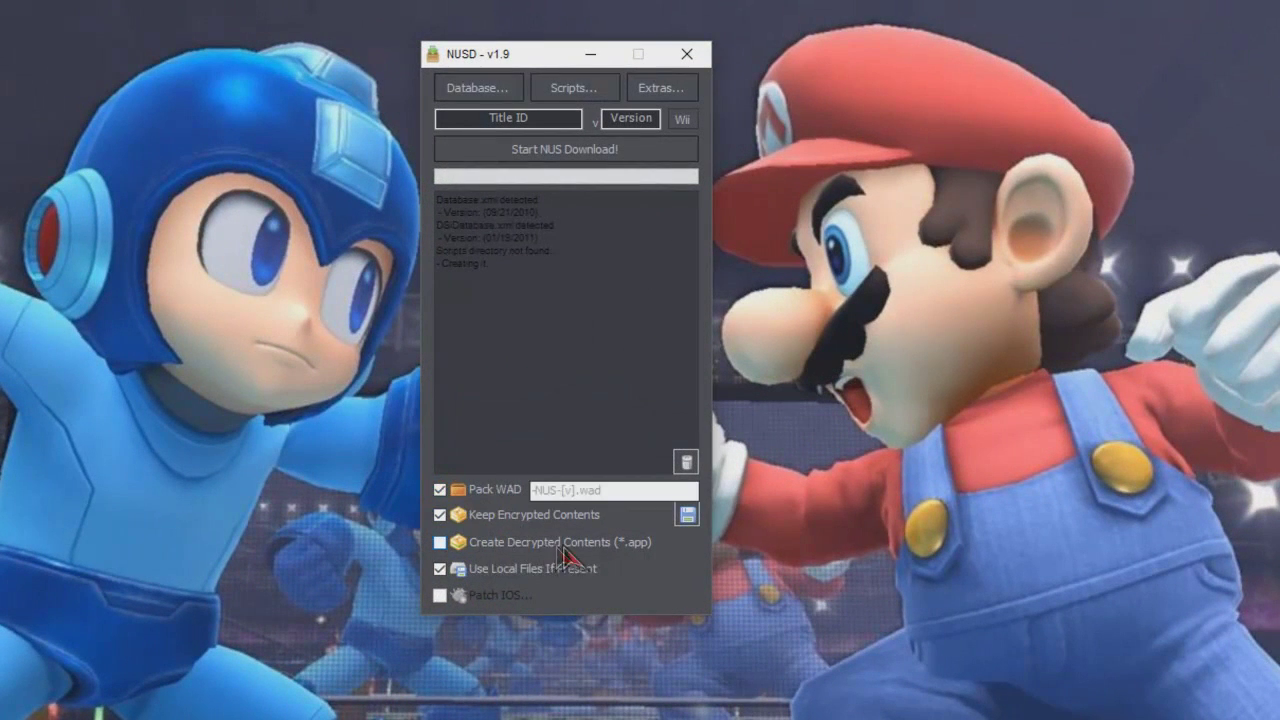
{"action": "left_click", "coordinate": [441, 543]}
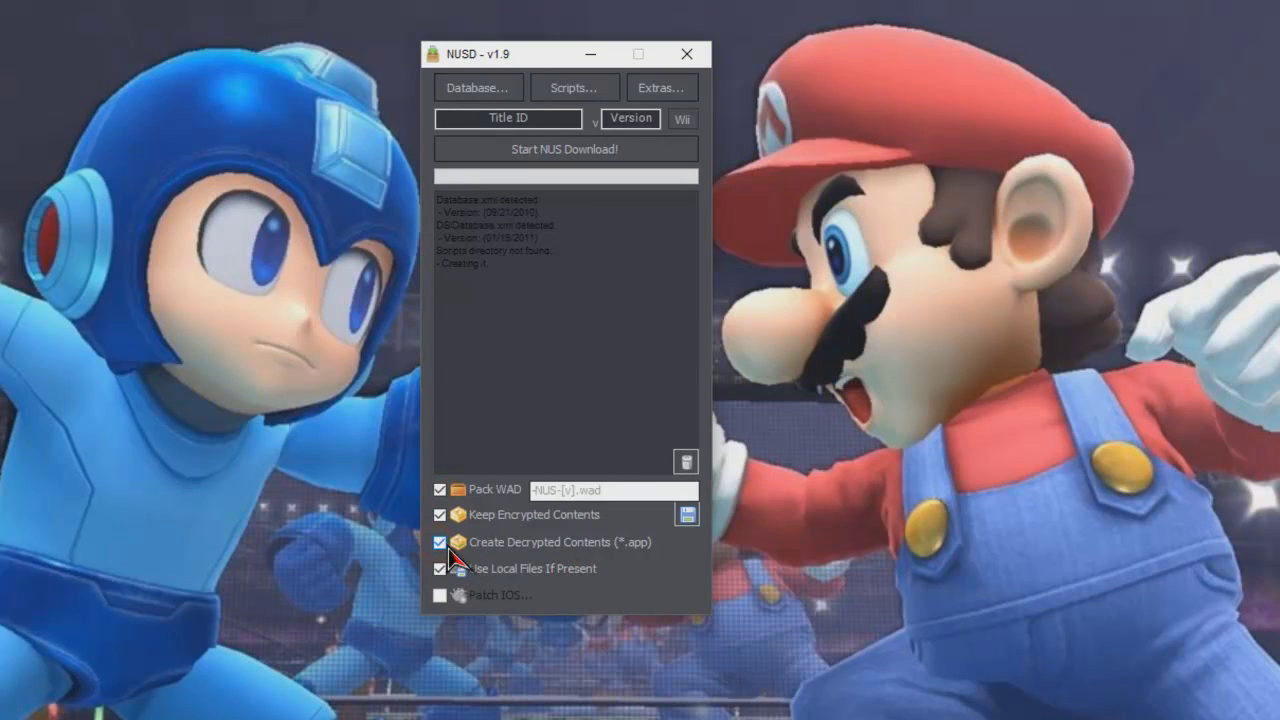
{"action": "left_click", "coordinate": [500, 90]}
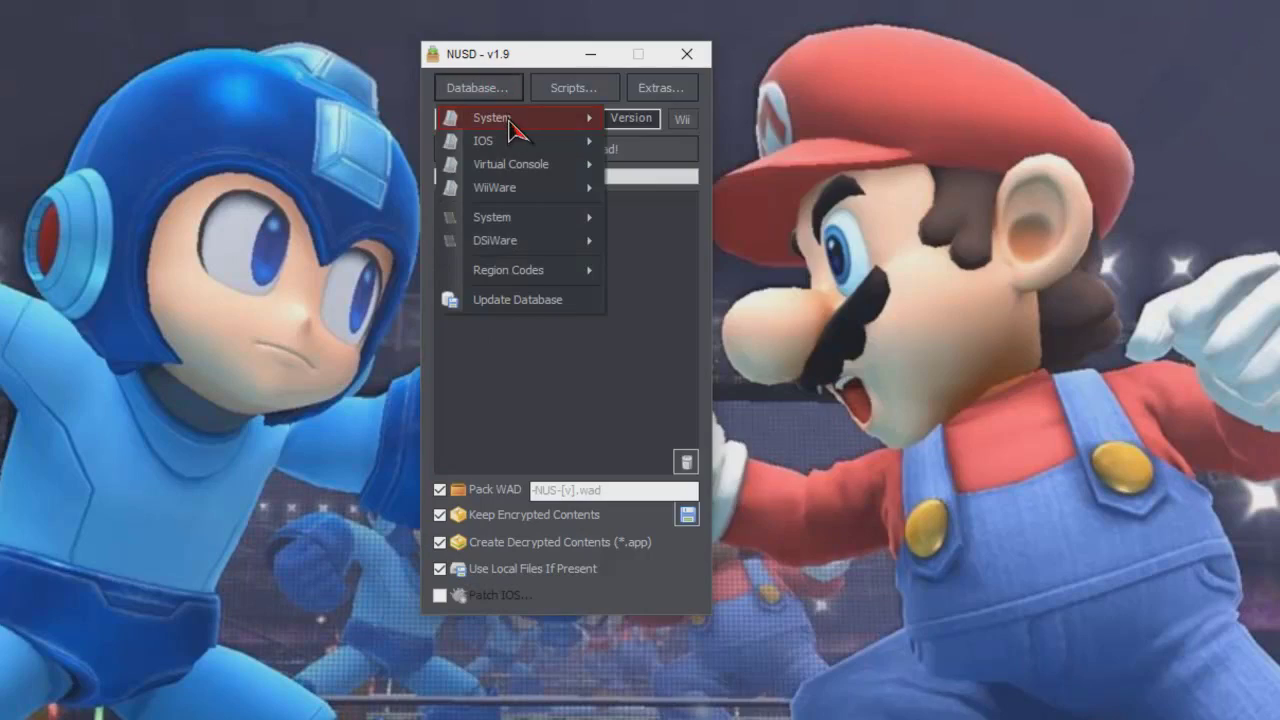
{"action": "mouse_move", "coordinate": [515, 118]}
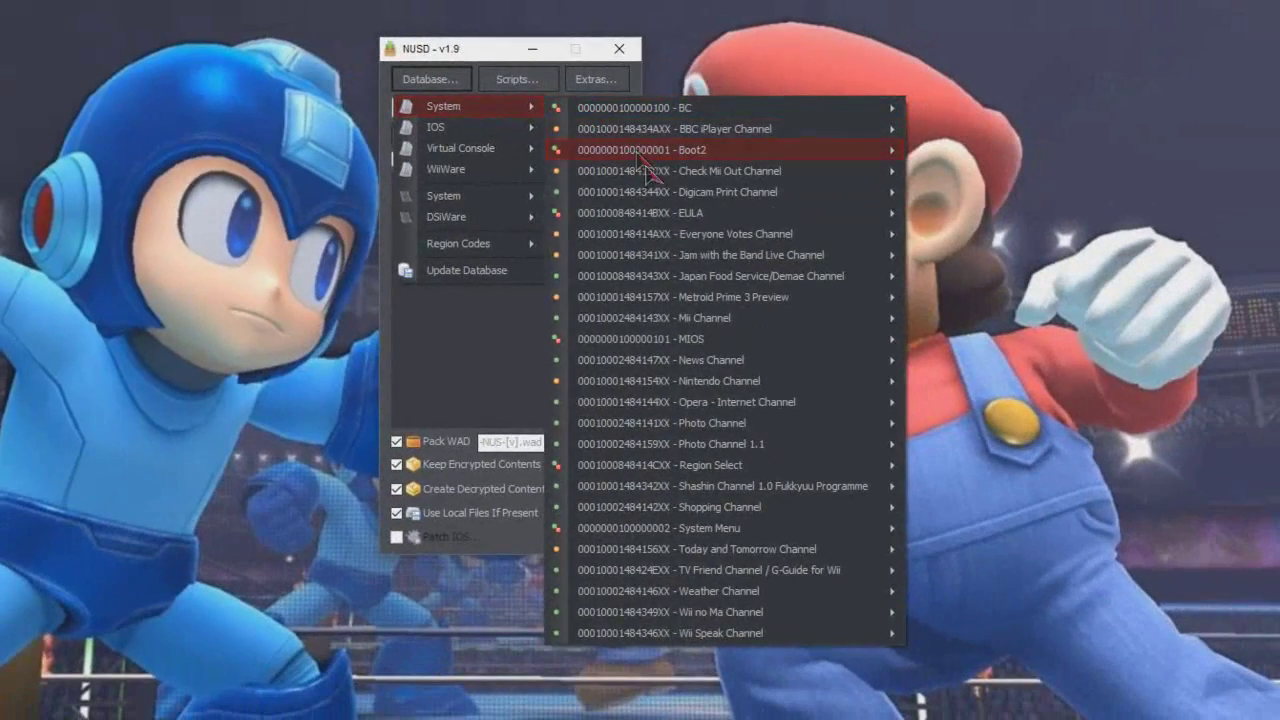
{"action": "mouse_move", "coordinate": [764, 520]}
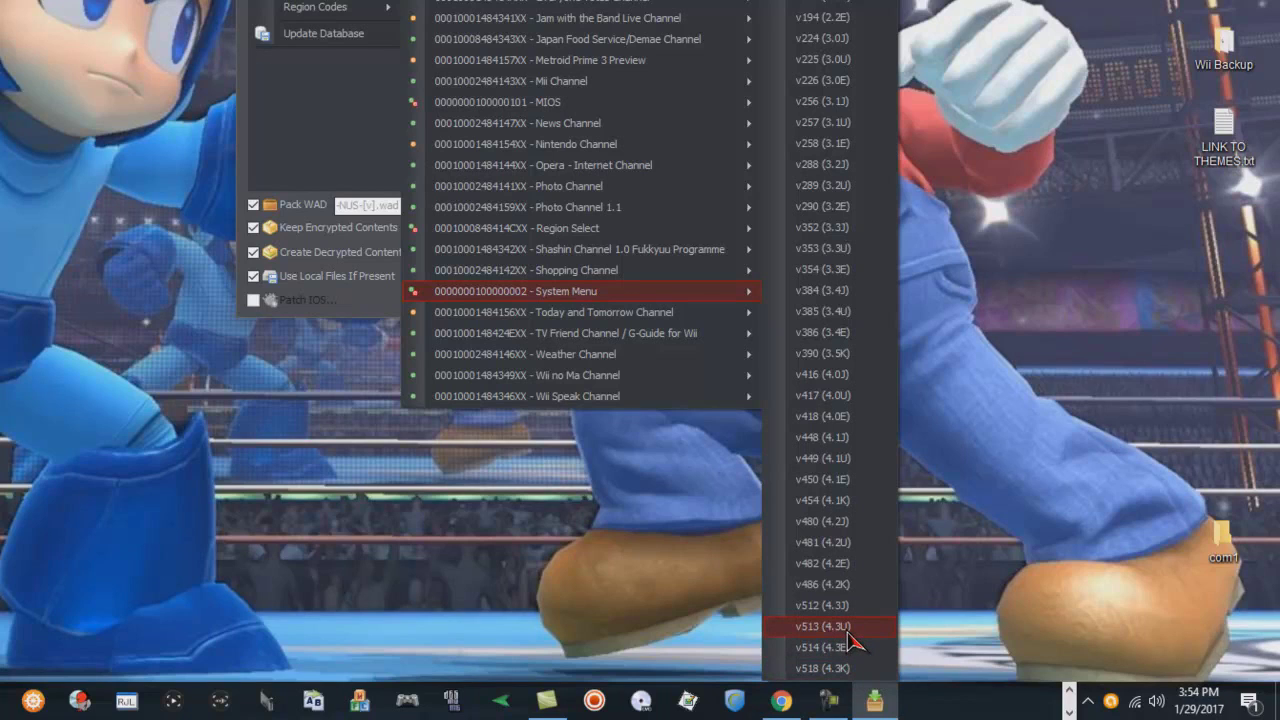
{"action": "left_click", "coordinate": [848, 630]}
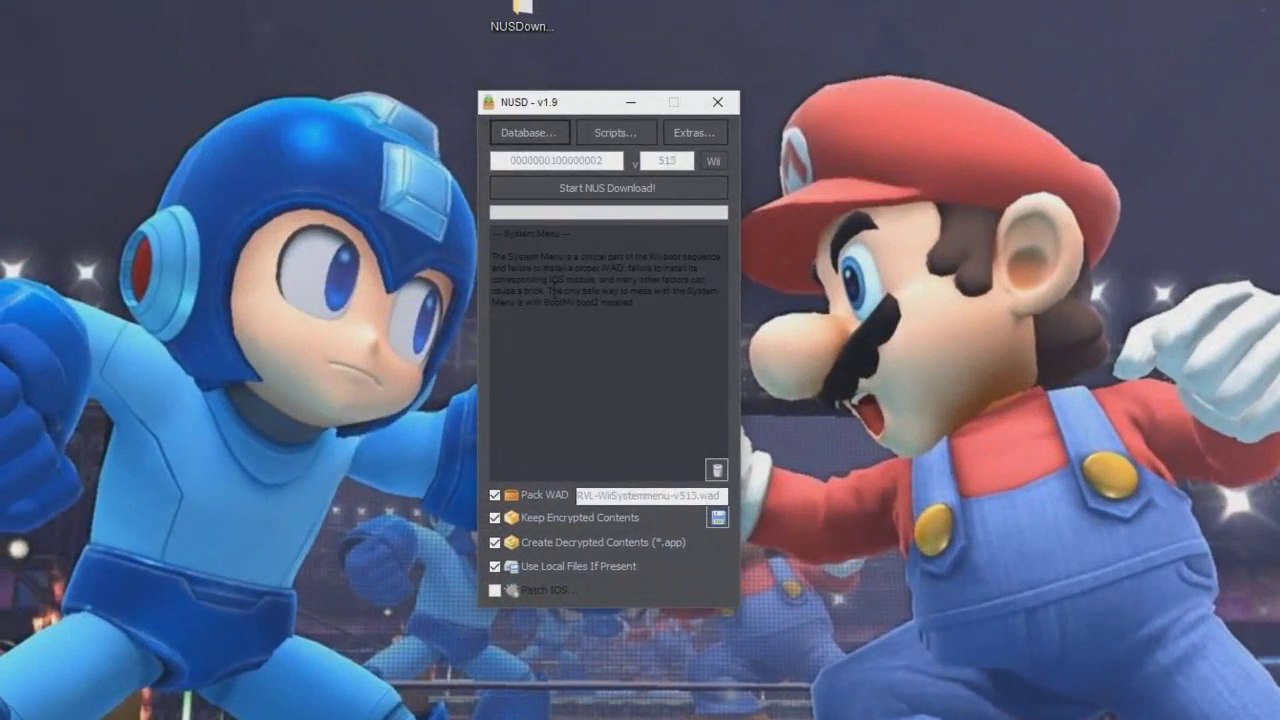
{"action": "left_click", "coordinate": [603, 192]}
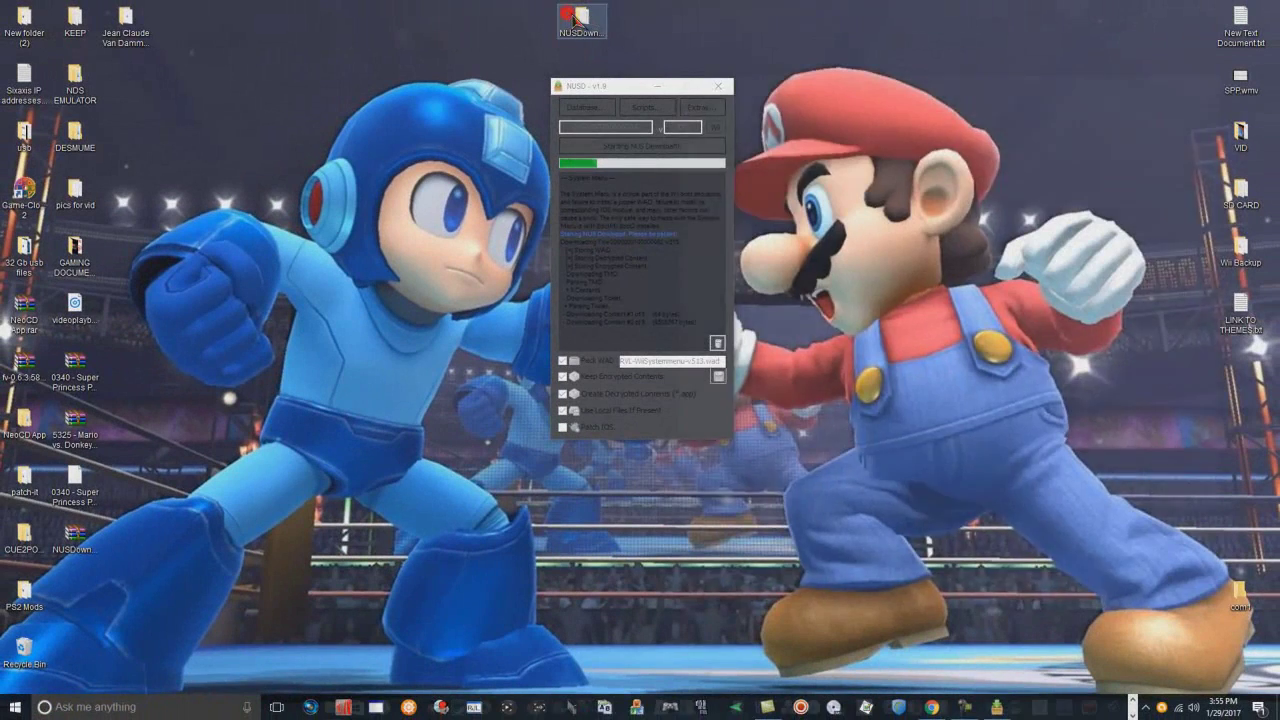
{"action": "double_click", "coordinate": [564, 18]}
{"action": "left_click_drag", "start_coordinate": [903, 93], "coordinate": [1021, 93]}
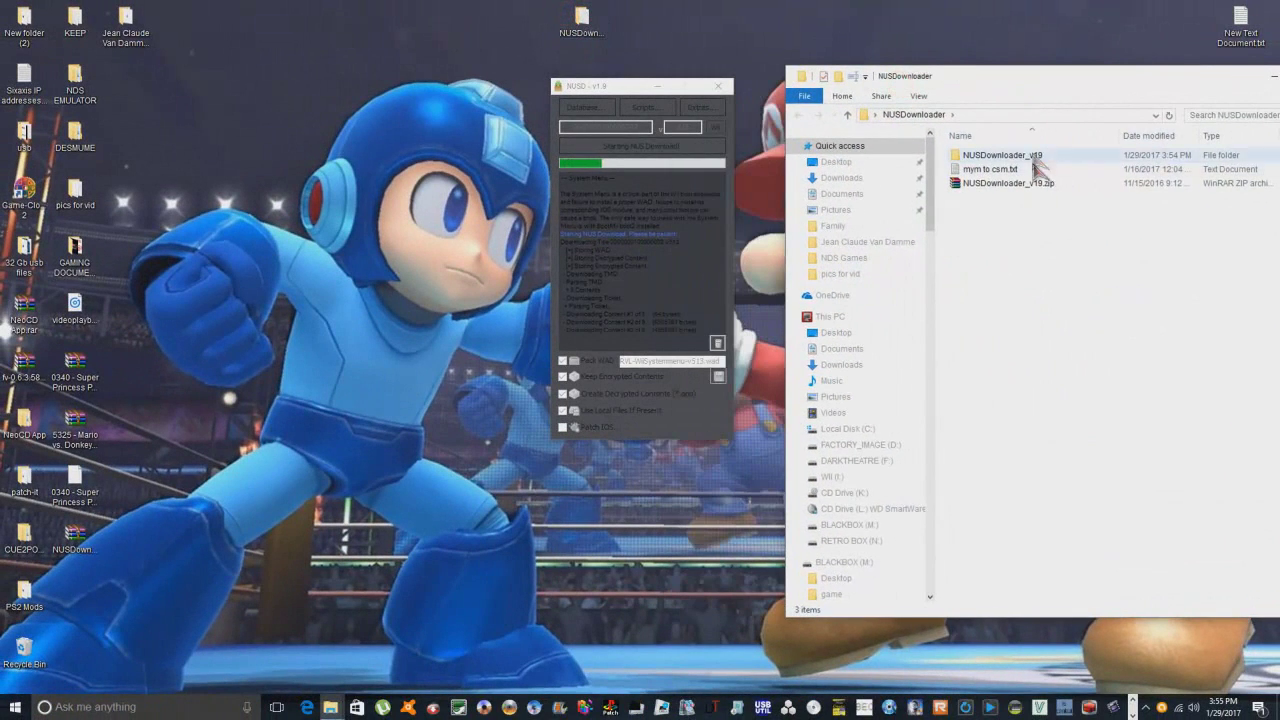
{"action": "double_click", "coordinate": [1018, 157]}
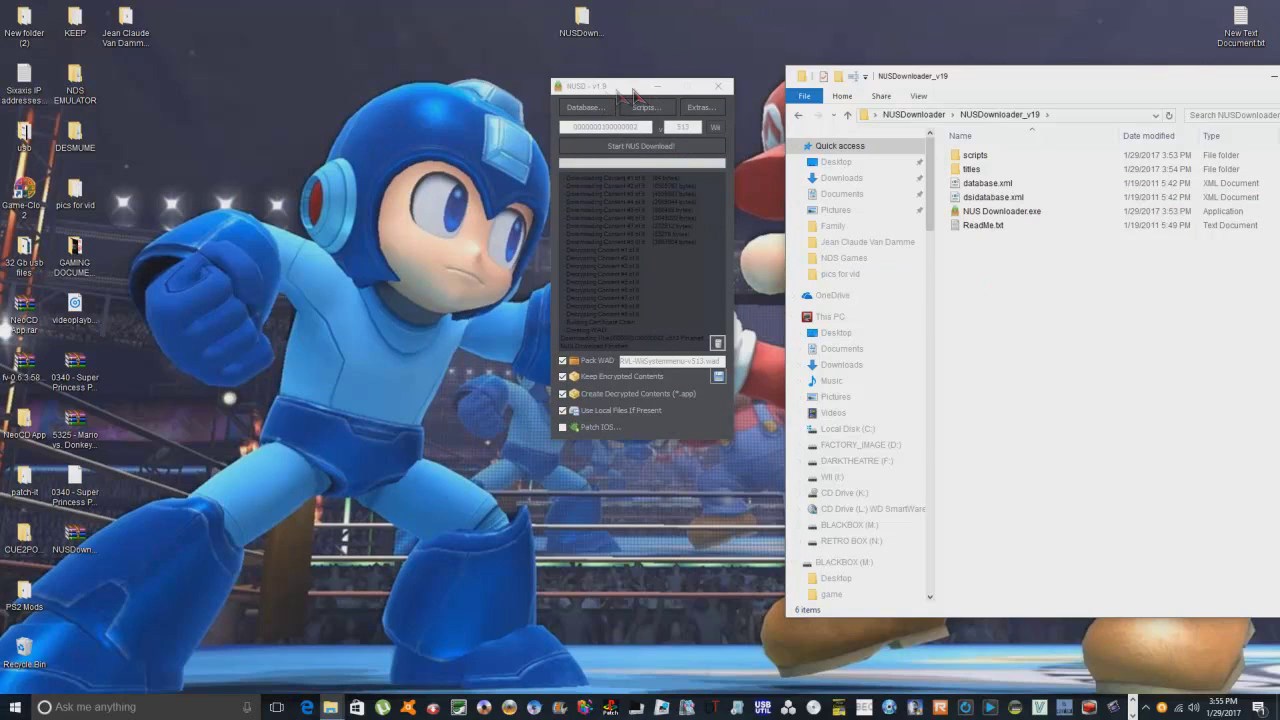
{"action": "left_click", "coordinate": [722, 86]}
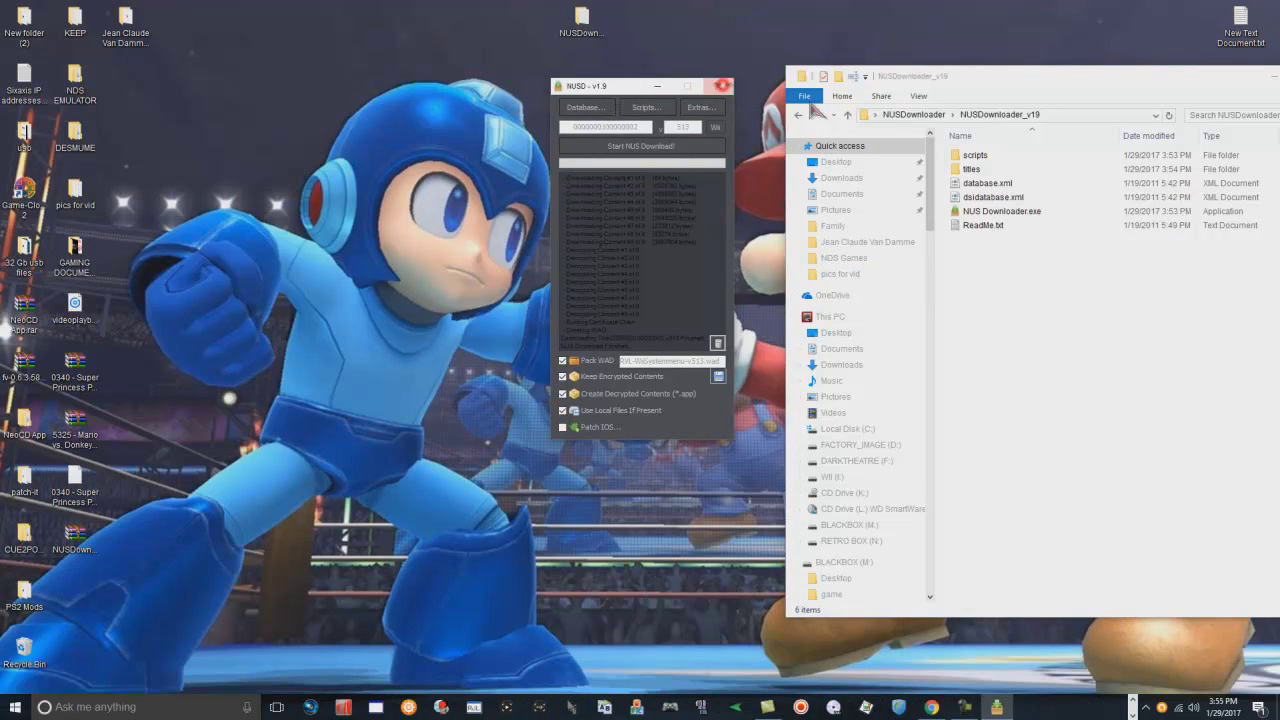
{"action": "double_click", "coordinate": [986, 169]}
{"action": "double_click", "coordinate": [988, 166]}
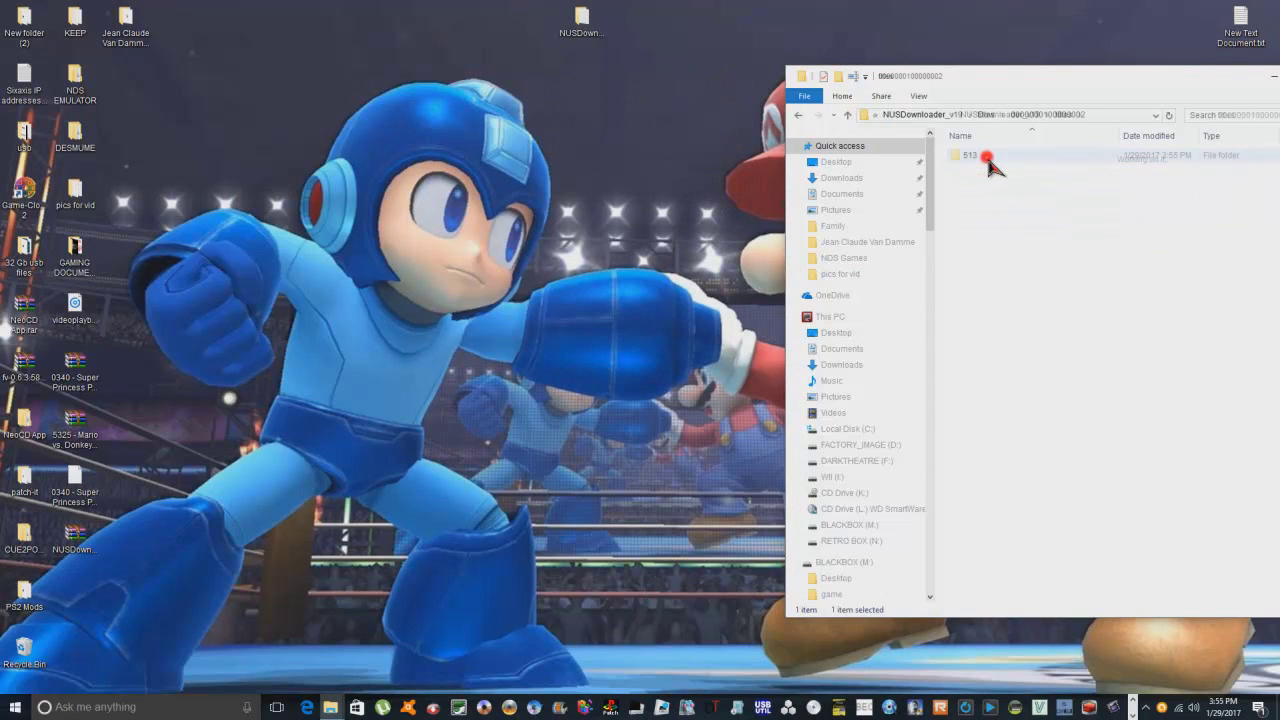
{"action": "double_click", "coordinate": [983, 161]}
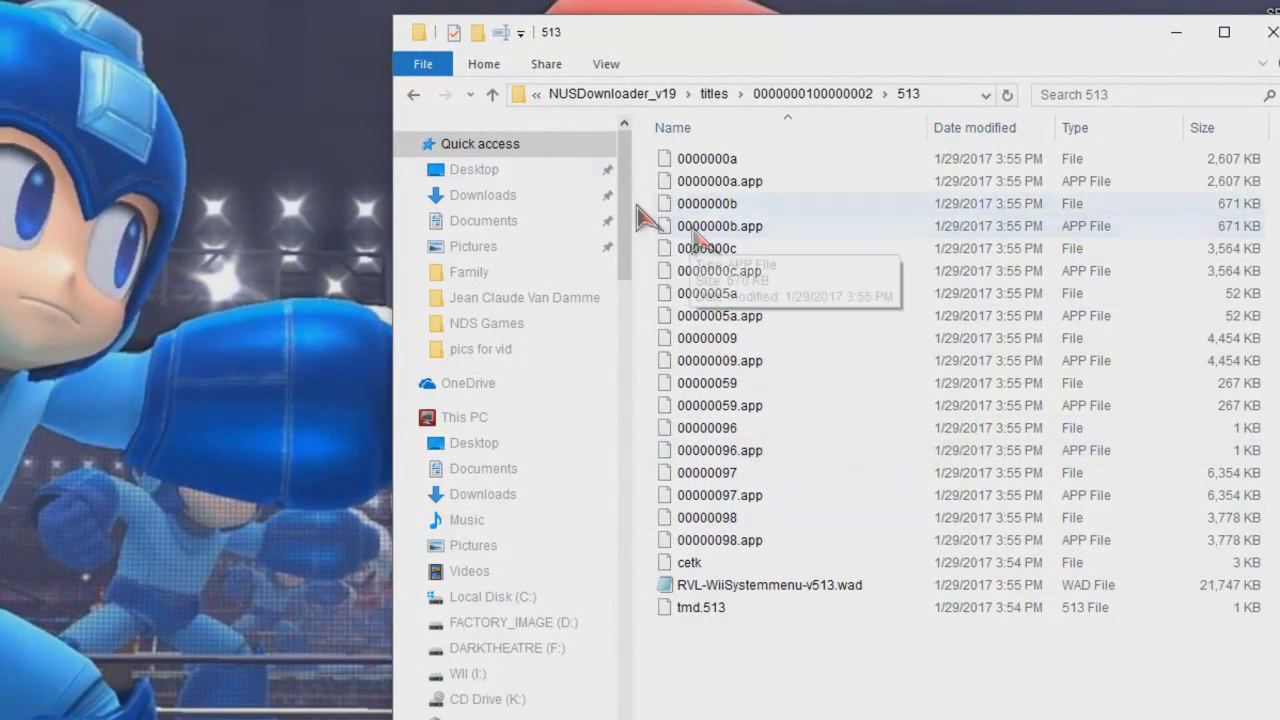
Return to the NUSDownloader folder, open mym to csm.txt, and place its window beside the folder window.
{"action": "left_click", "coordinate": [413, 94]}
{"action": "left_click", "coordinate": [413, 94]}
{"action": "left_click", "coordinate": [413, 94]}
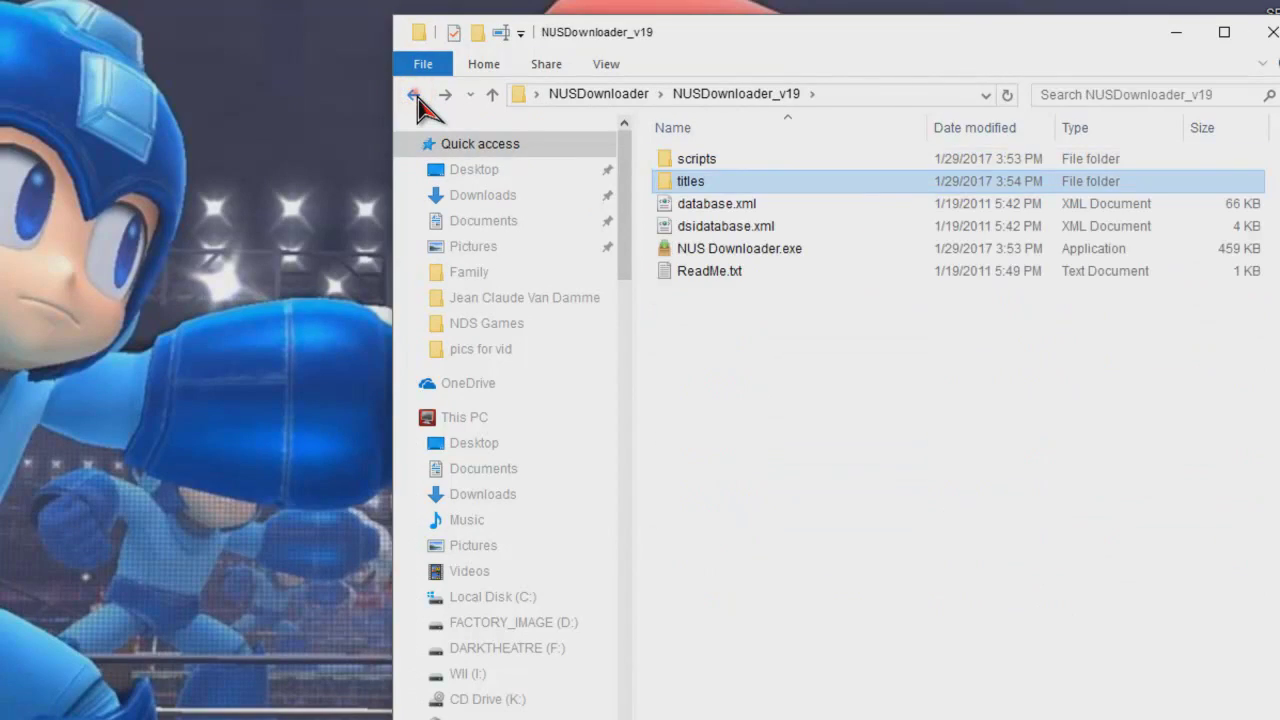
{"action": "left_click", "coordinate": [413, 94]}
{"action": "left_click", "coordinate": [706, 181]}
{"action": "double_click", "coordinate": [842, 192]}
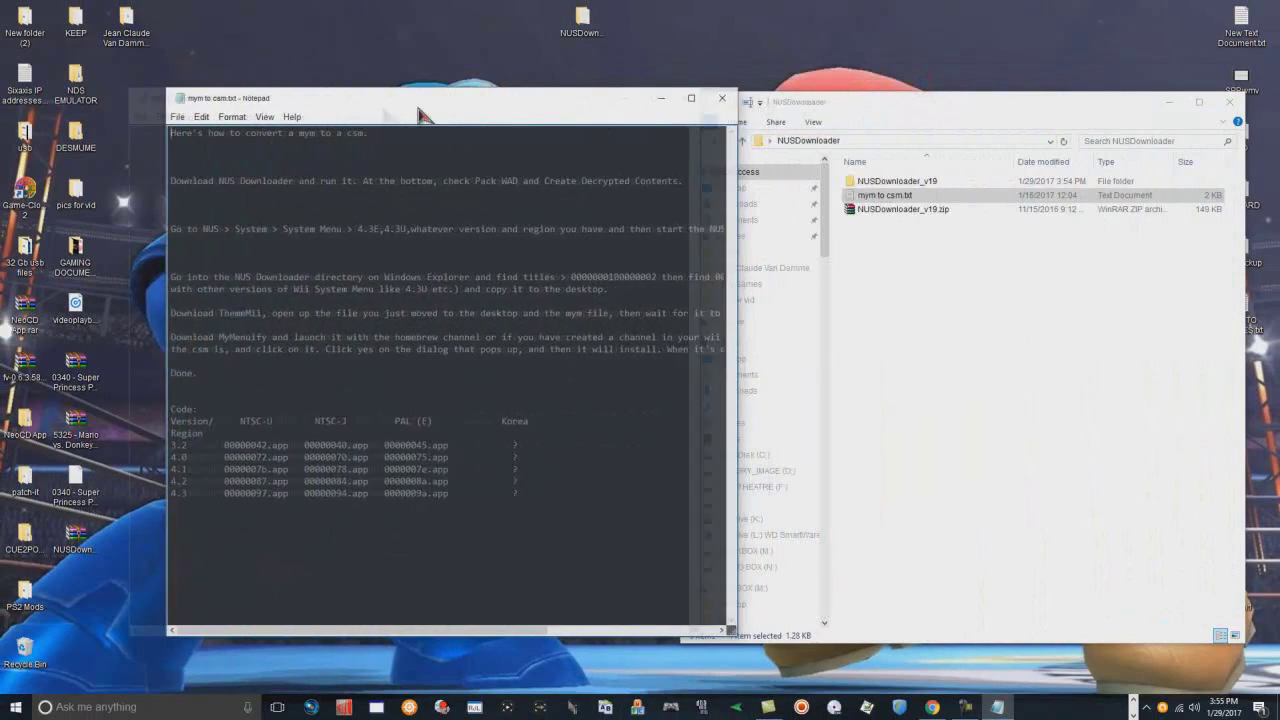
{"action": "left_click_drag", "start_coordinate": [420, 114], "coordinate": [363, 106]}
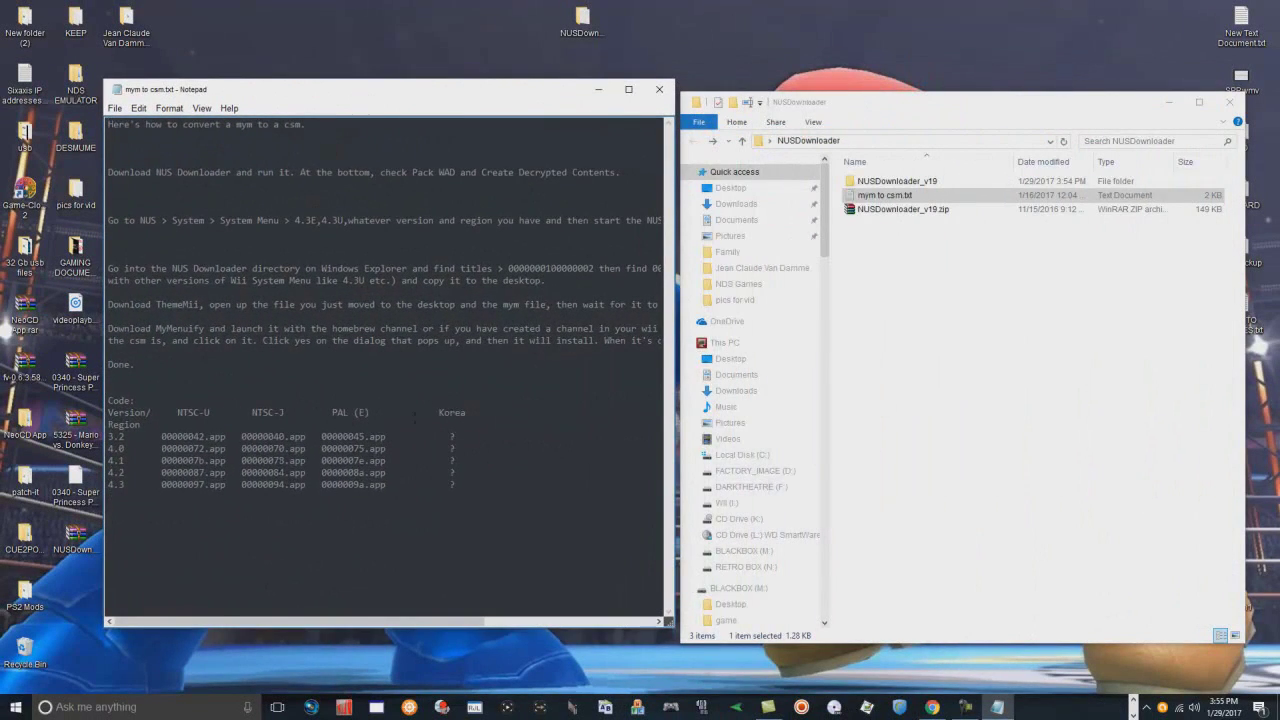
Bring up the contents of the downloaded 513 title folder alongside the open text instructions.
{"action": "double_click", "coordinate": [899, 184]}
{"action": "double_click", "coordinate": [894, 184]}
{"action": "double_click", "coordinate": [893, 186]}
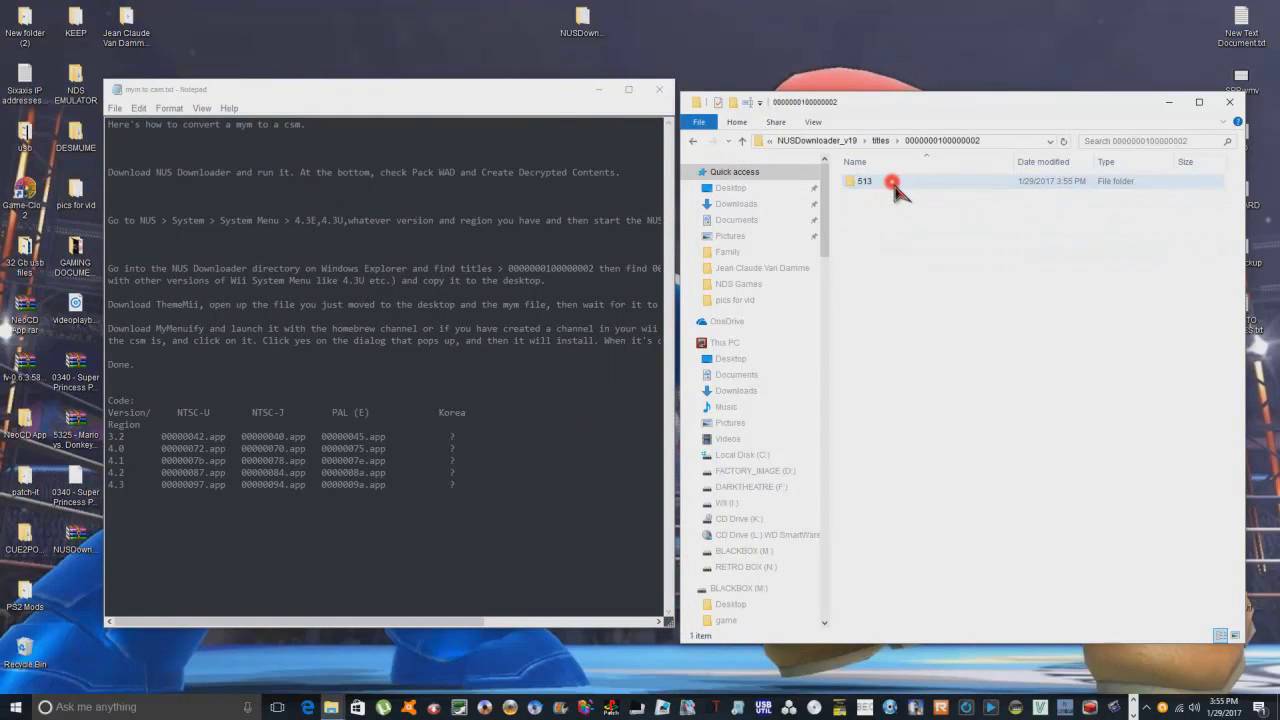
{"action": "double_click", "coordinate": [891, 183]}
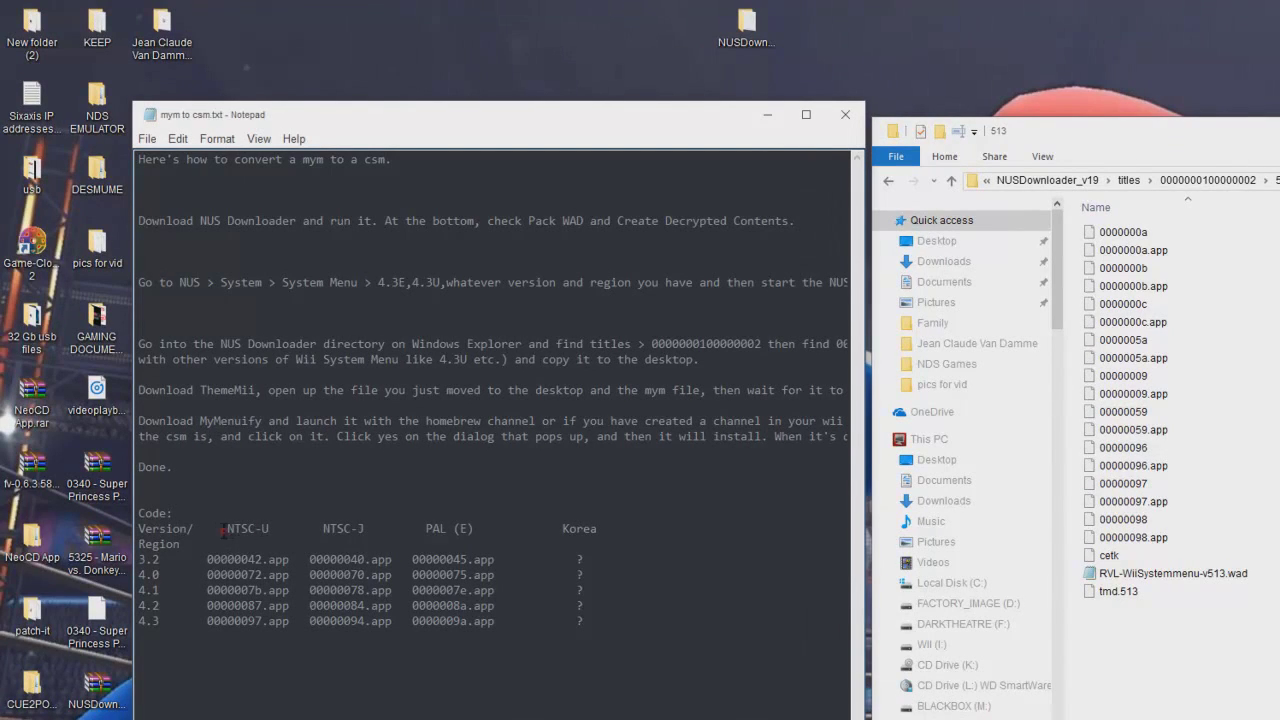
Examine the region columns NTSC-U, NTSC-J, PAL (E) and Korea in the text file's version table by highlighting each heading.
{"action": "left_click_drag", "start_coordinate": [223, 530], "coordinate": [270, 530]}
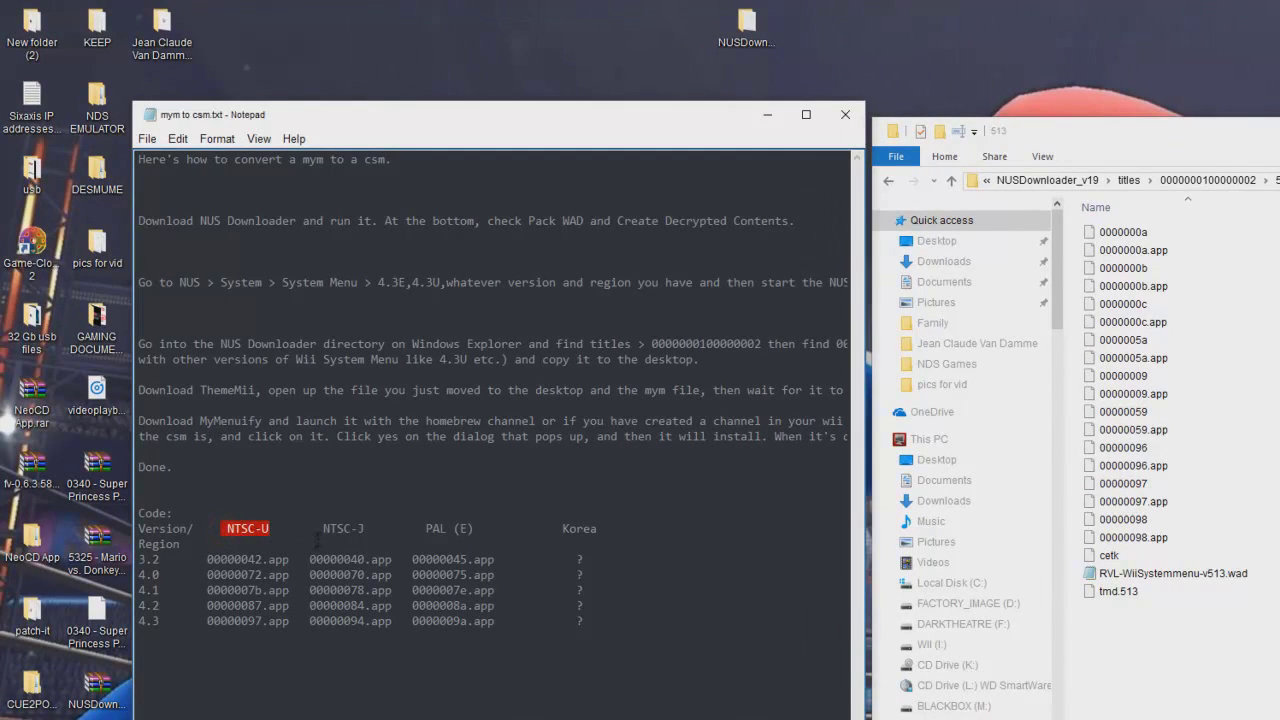
{"action": "left_click_drag", "start_coordinate": [321, 530], "coordinate": [364, 529]}
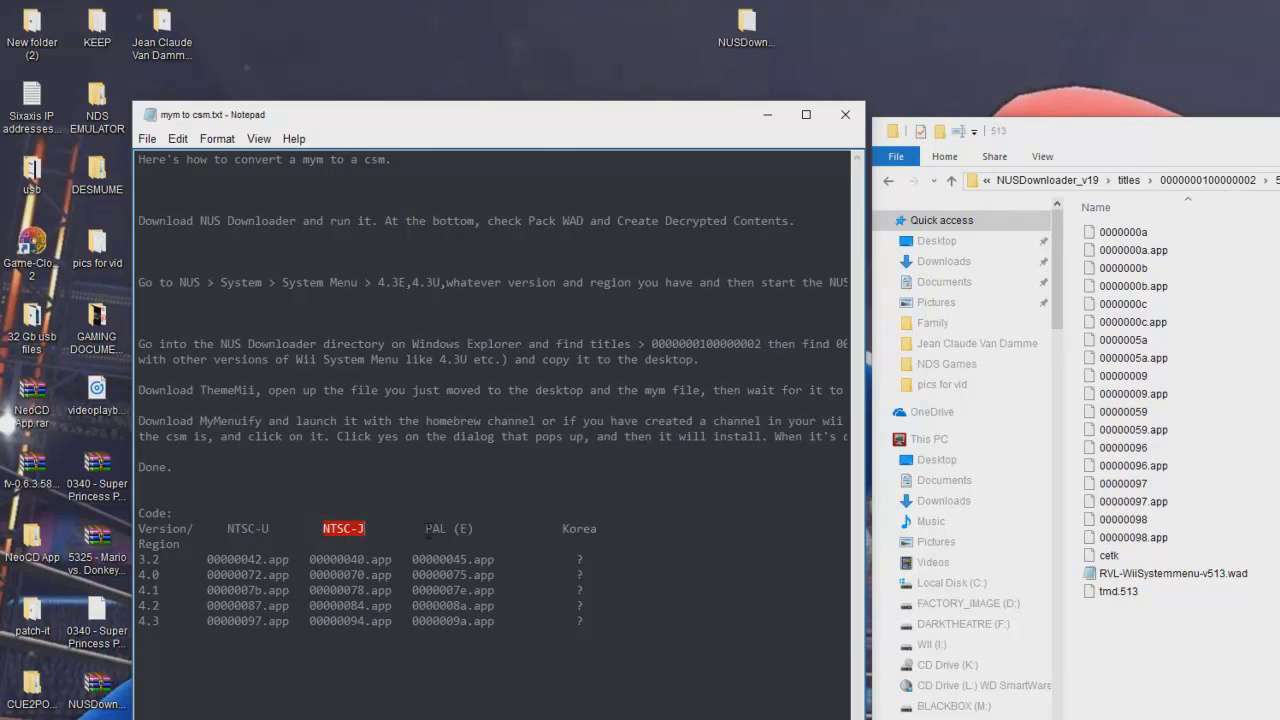
{"action": "left_click_drag", "start_coordinate": [424, 530], "coordinate": [431, 530]}
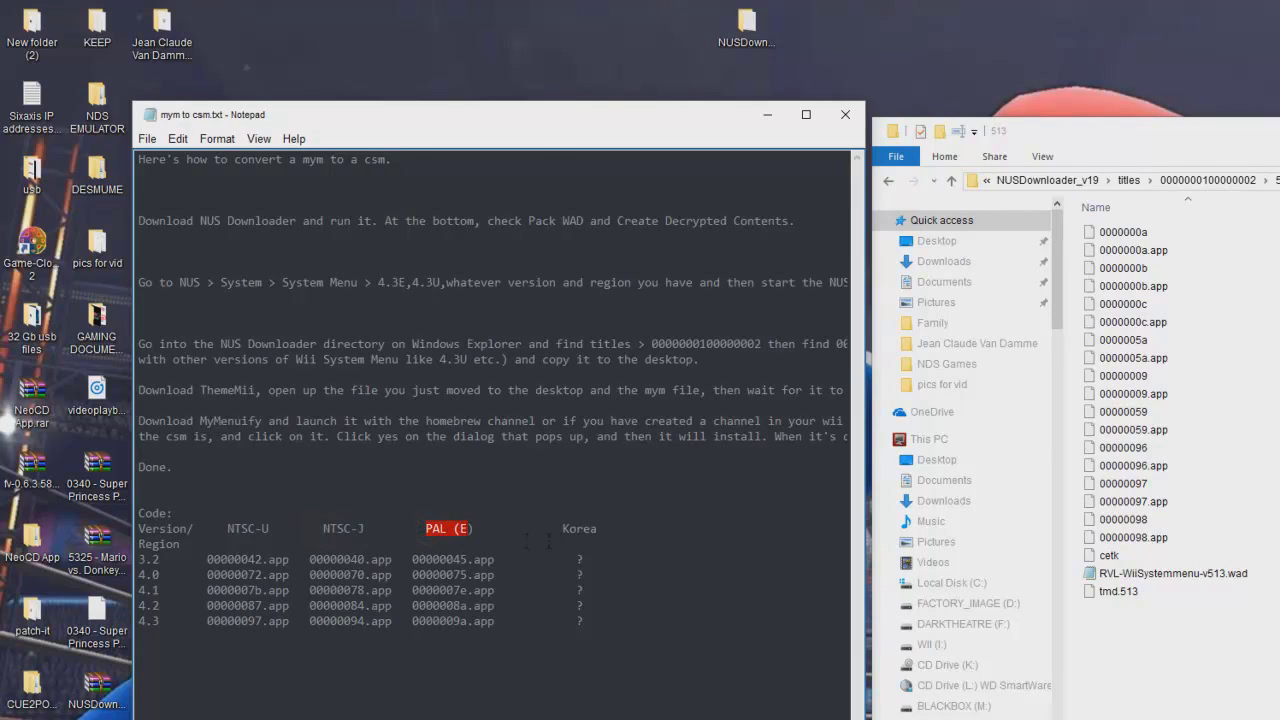
{"action": "left_click", "coordinate": [562, 530]}
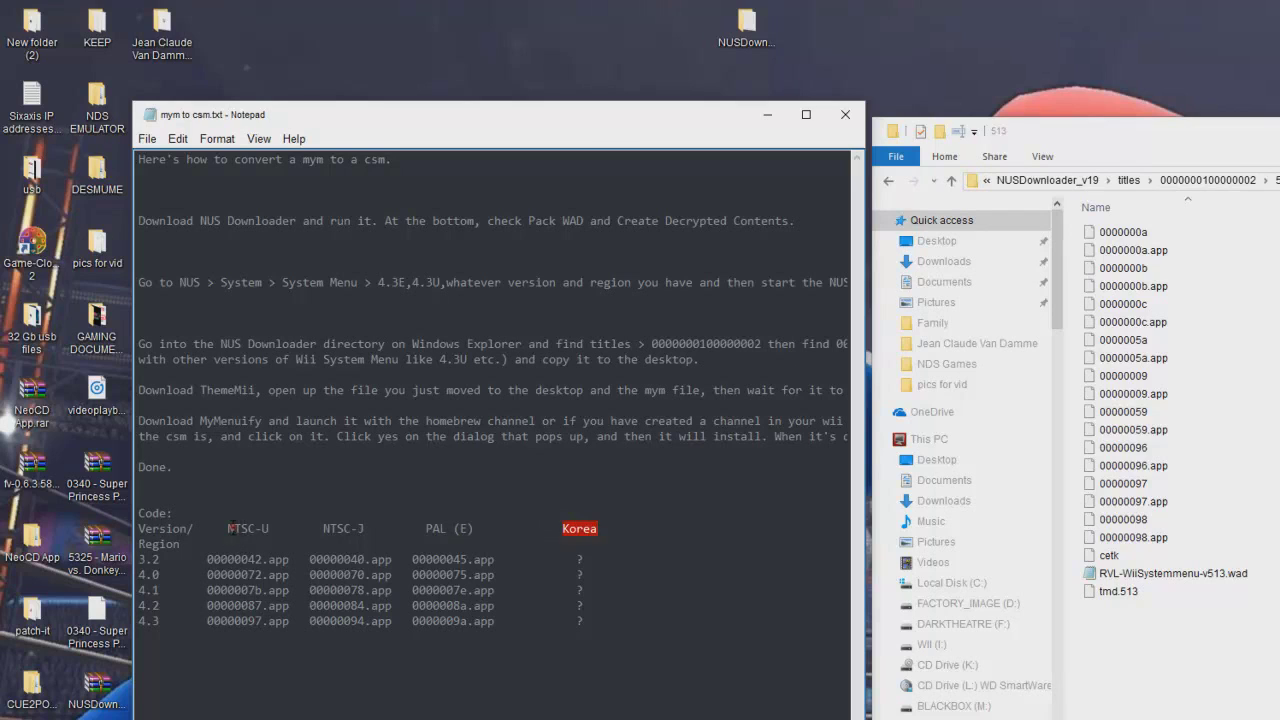
Examine the text file's 4.3 row for each region's .app file and locate the NTSC-U file 00000097.app in the 513 folder.
{"action": "left_click_drag", "start_coordinate": [230, 528], "coordinate": [269, 528]}
{"action": "left_click", "coordinate": [288, 528]}
{"action": "left_click_drag", "start_coordinate": [213, 559], "coordinate": [249, 575]}
{"action": "left_click", "coordinate": [275, 663]}
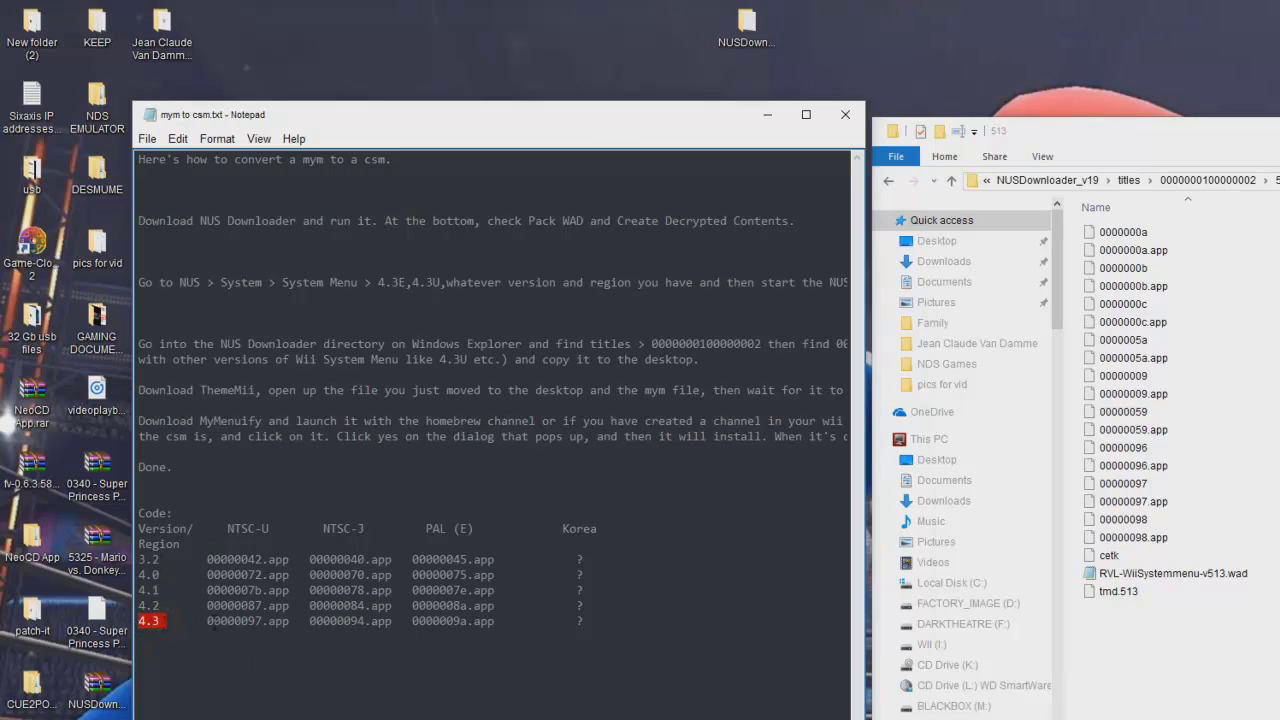
{"action": "left_click_drag", "start_coordinate": [206, 621], "coordinate": [273, 621]}
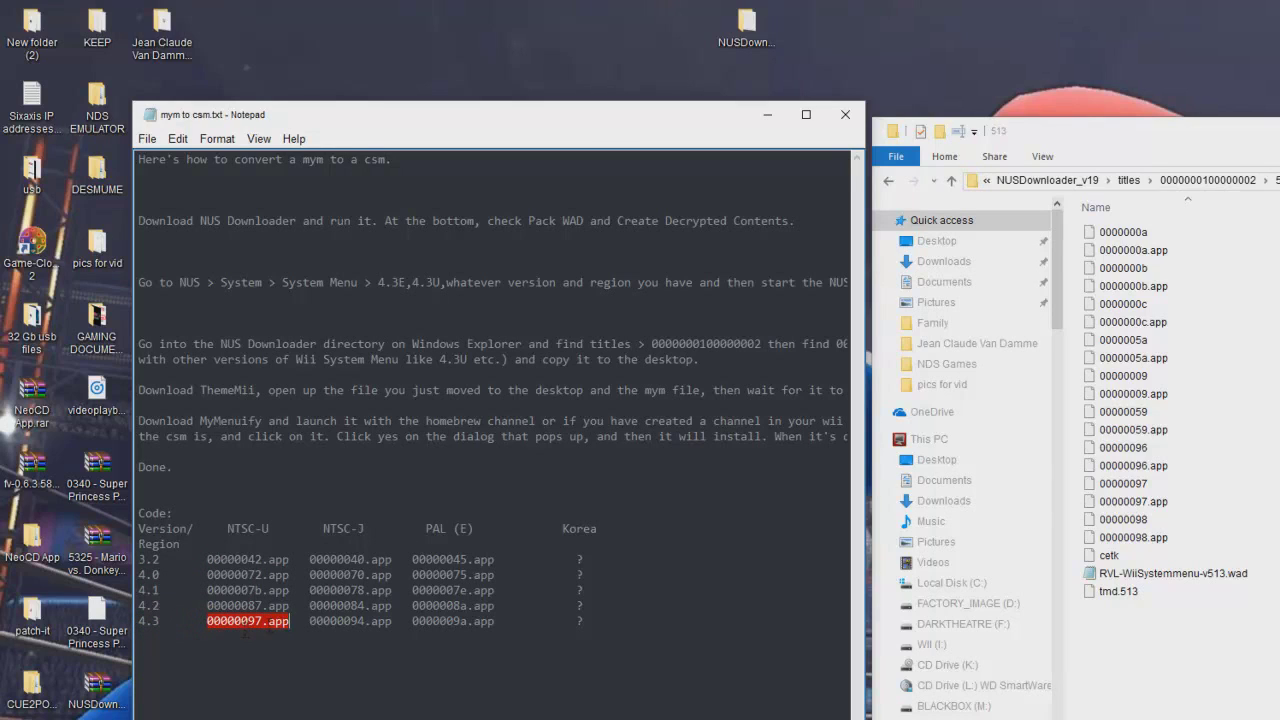
{"action": "left_click", "coordinate": [1132, 503]}
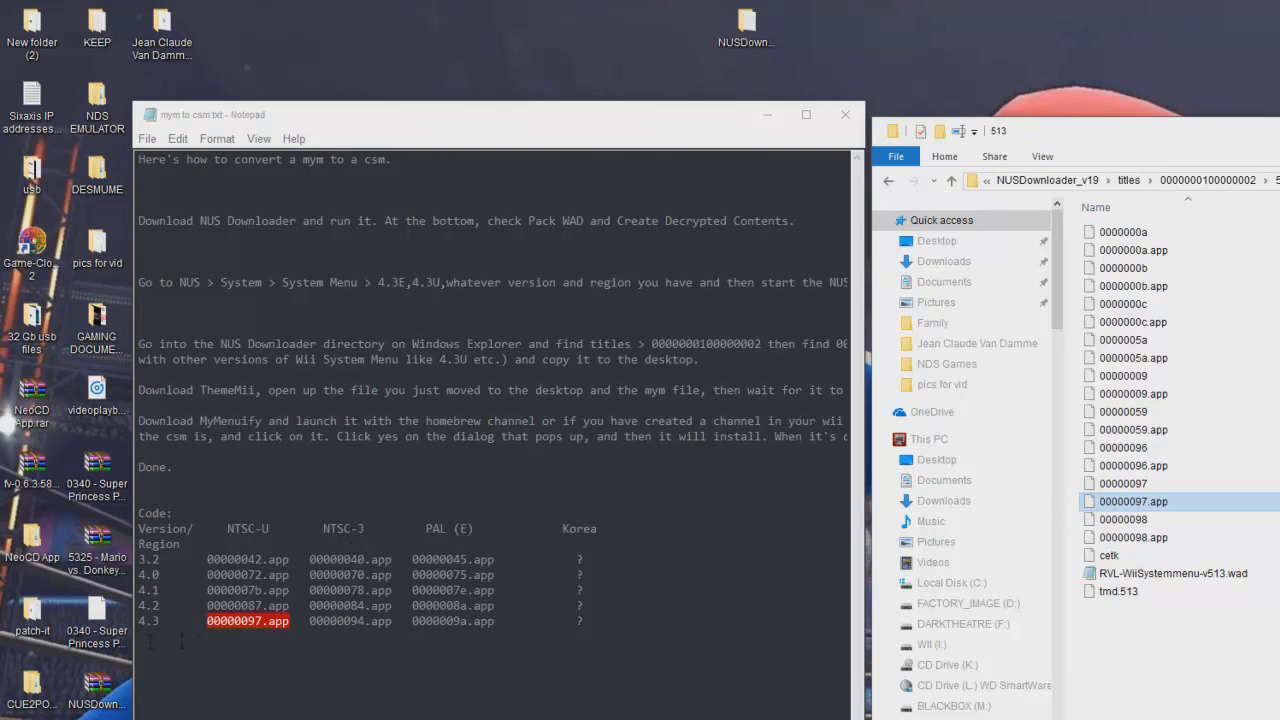
{"action": "left_click_drag", "start_coordinate": [310, 621], "coordinate": [495, 623]}
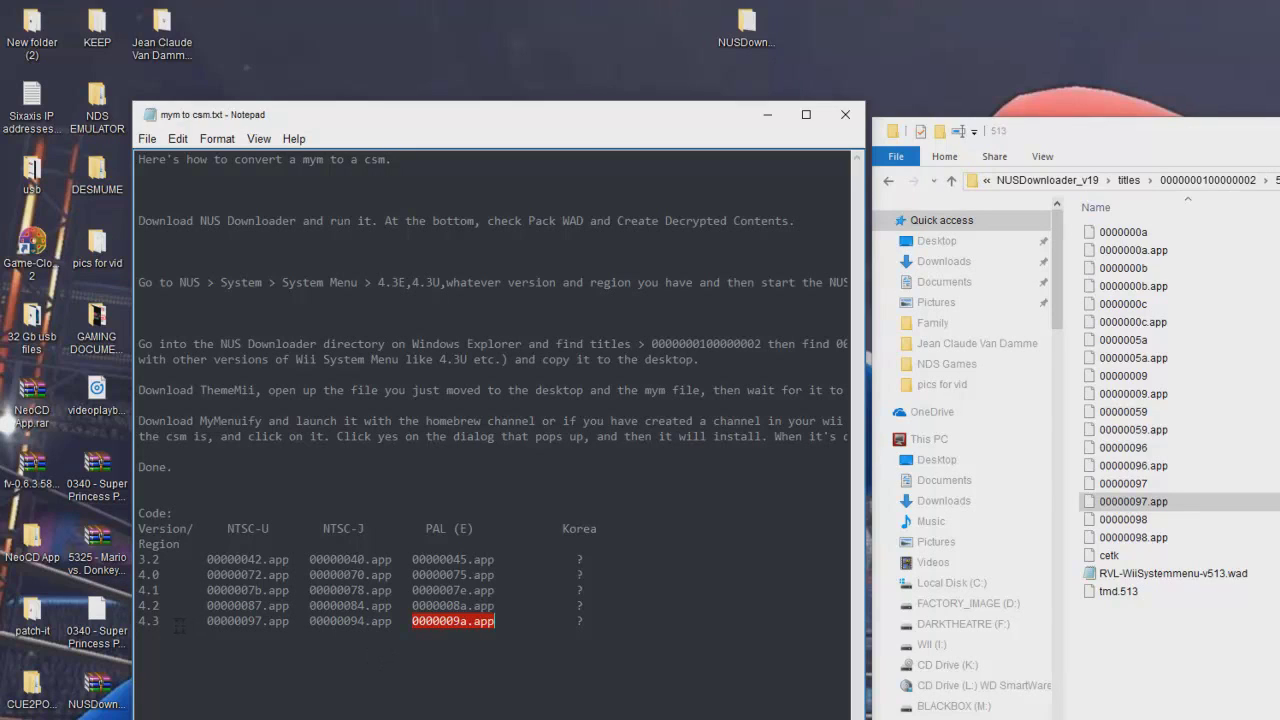
{"action": "left_click_drag", "start_coordinate": [197, 618], "coordinate": [495, 621]}
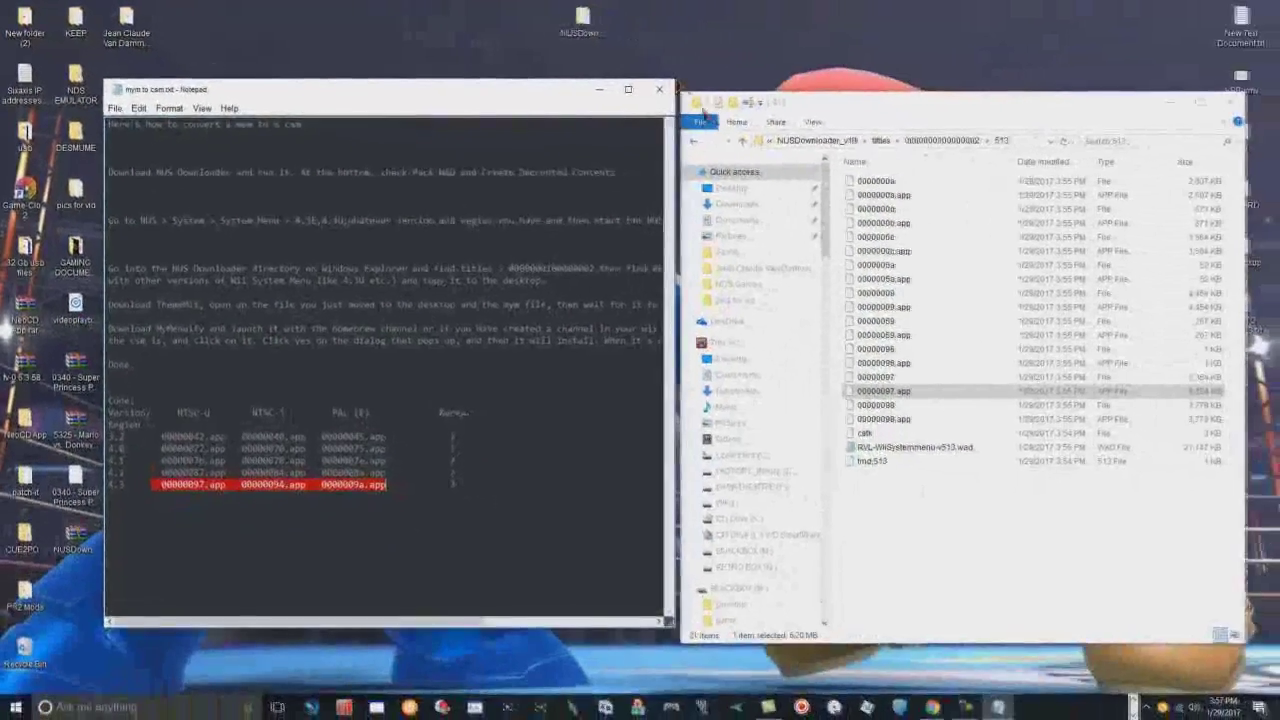
Move 00000097.app from the 513 folder into the CSM folder on the WII (I:) drive.
{"action": "right_click", "coordinate": [883, 394]}
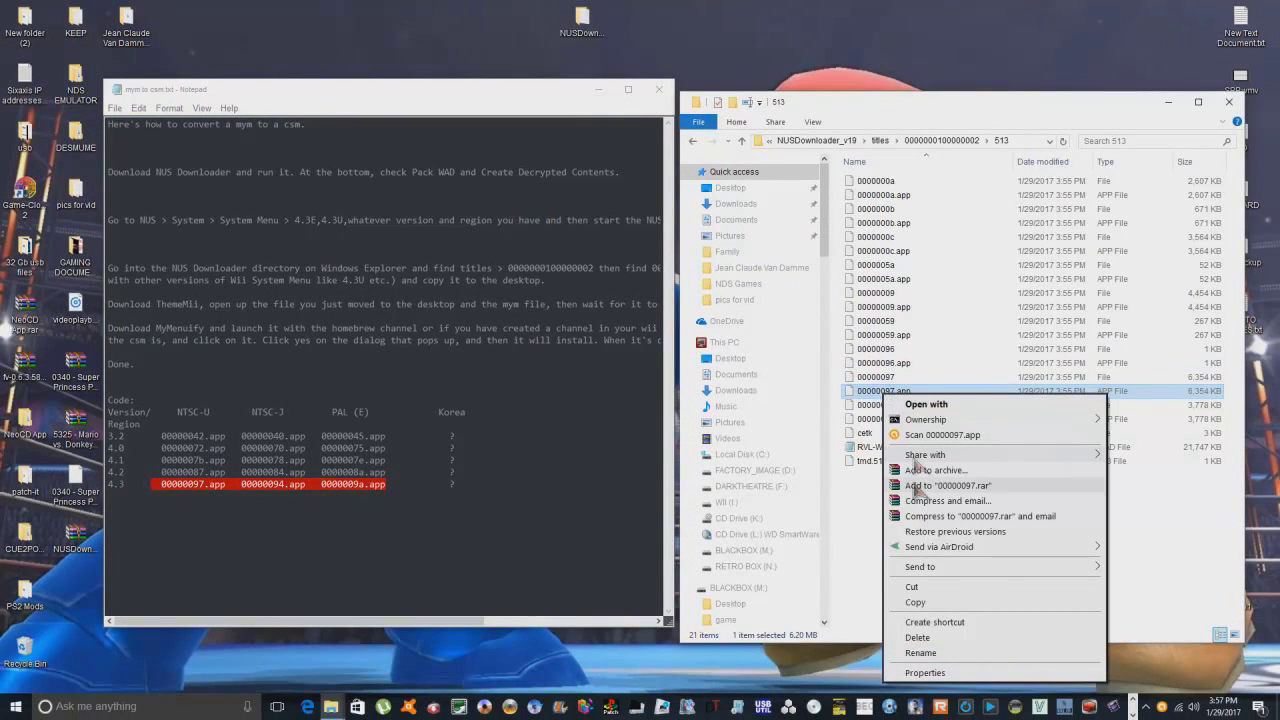
{"action": "left_click", "coordinate": [913, 586]}
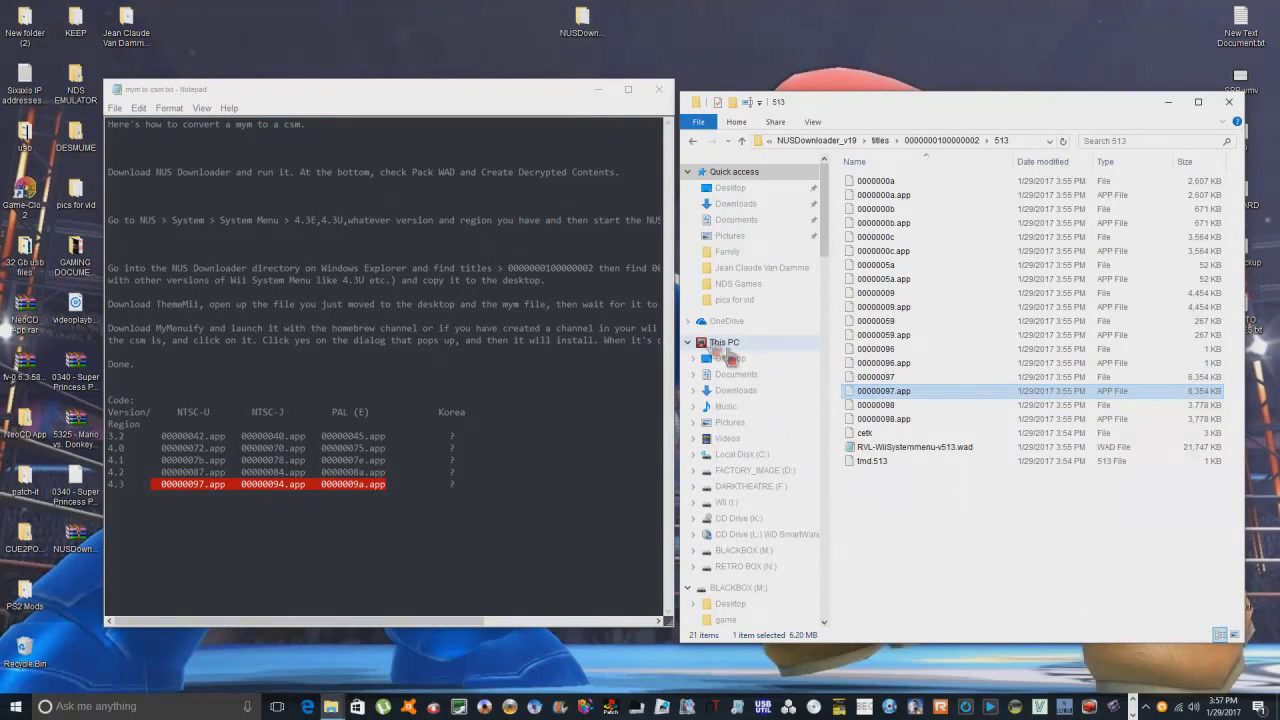
{"action": "left_click", "coordinate": [351, 663]}
{"action": "mouse_move", "coordinate": [330, 706]}
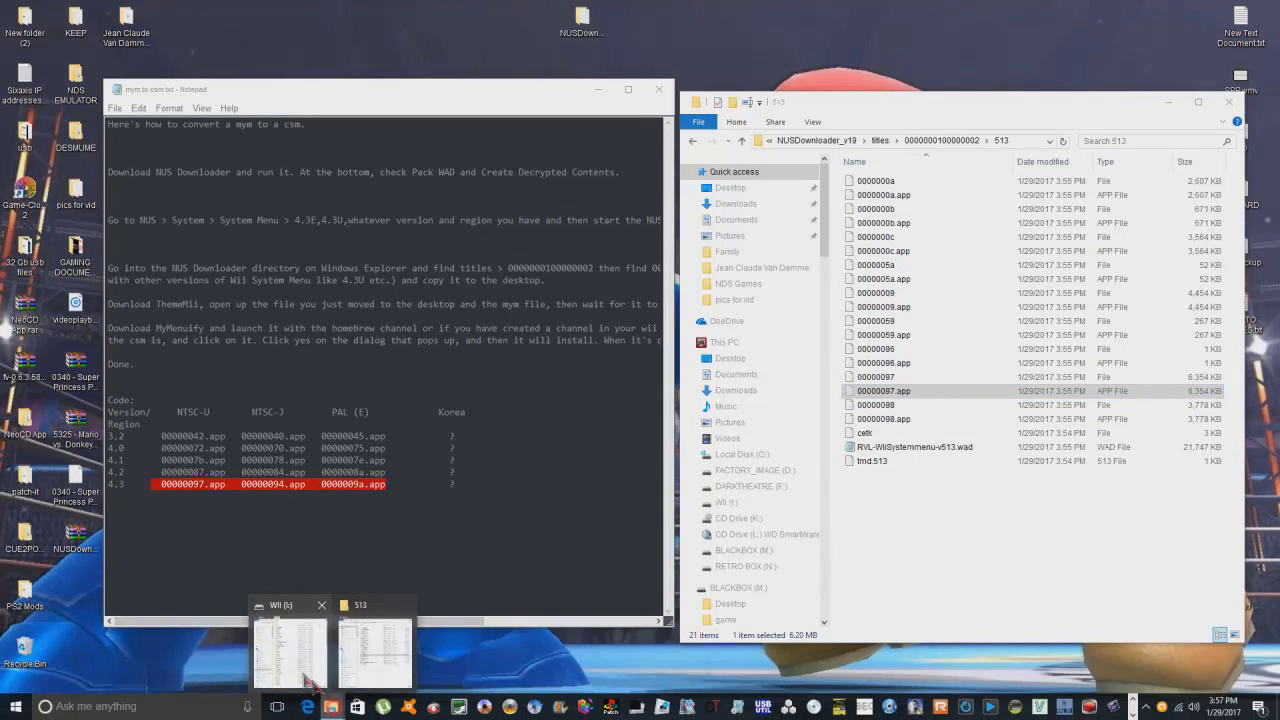
{"action": "left_click", "coordinate": [290, 659]}
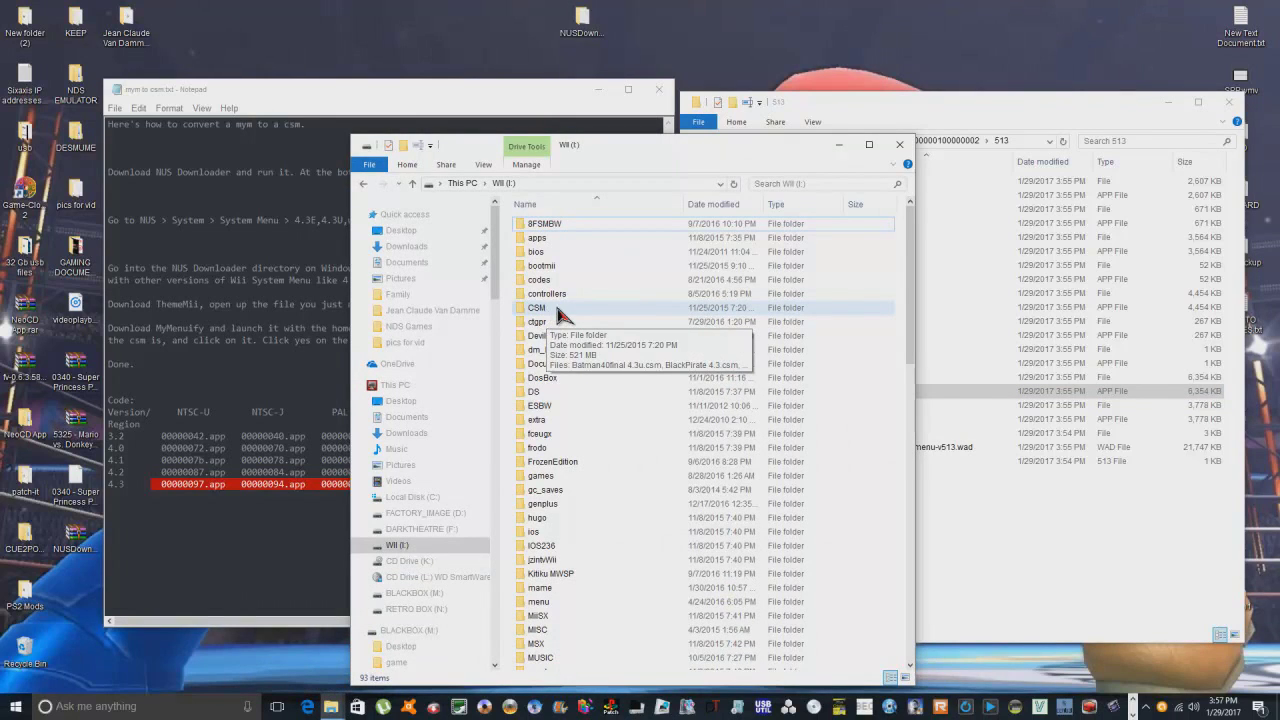
{"action": "double_click", "coordinate": [547, 309]}
{"action": "right_click", "coordinate": [503, 272]}
{"action": "left_click", "coordinate": [538, 368]}
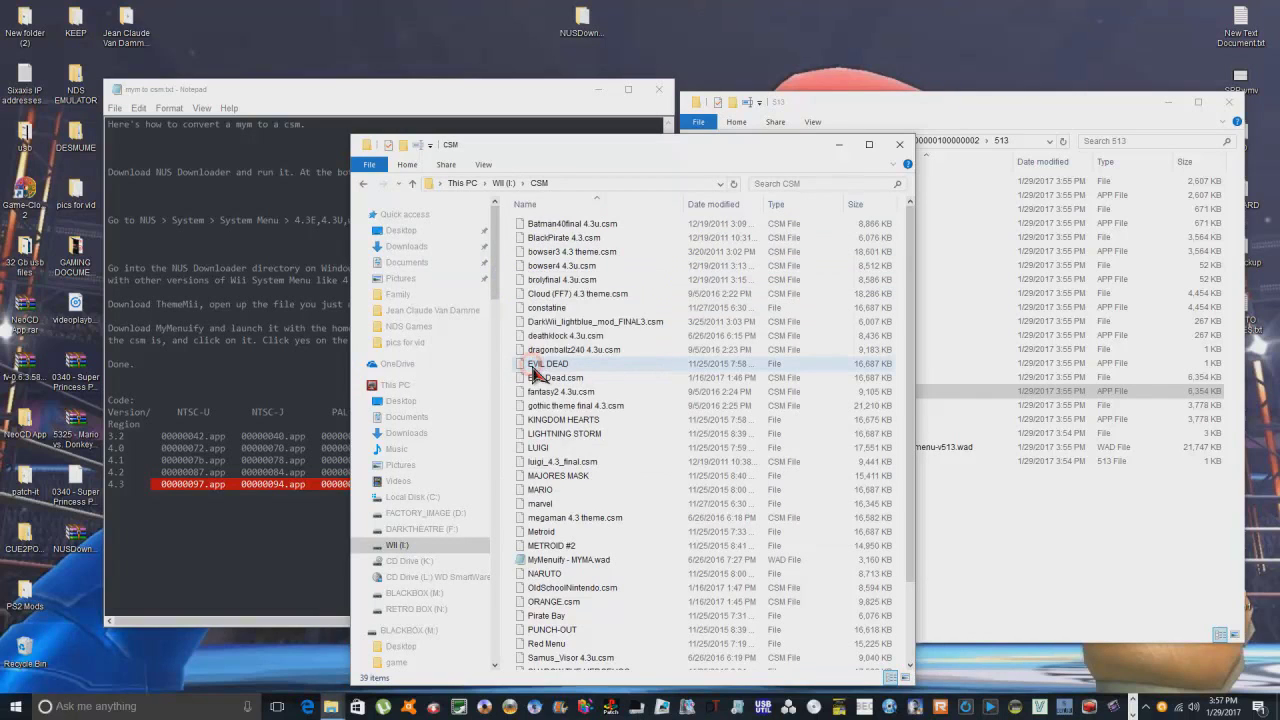
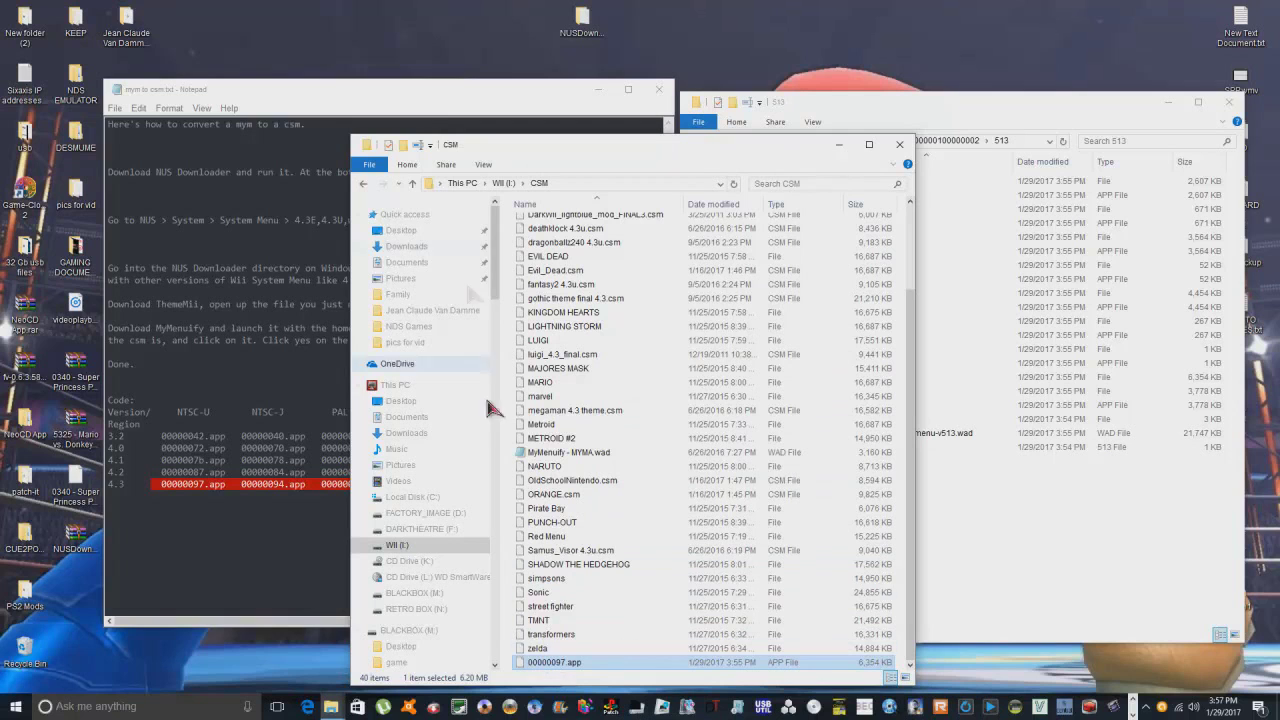
Close the CSM folder, the mym to csm.txt file and the 513 folder.
{"action": "left_click", "coordinate": [899, 147]}
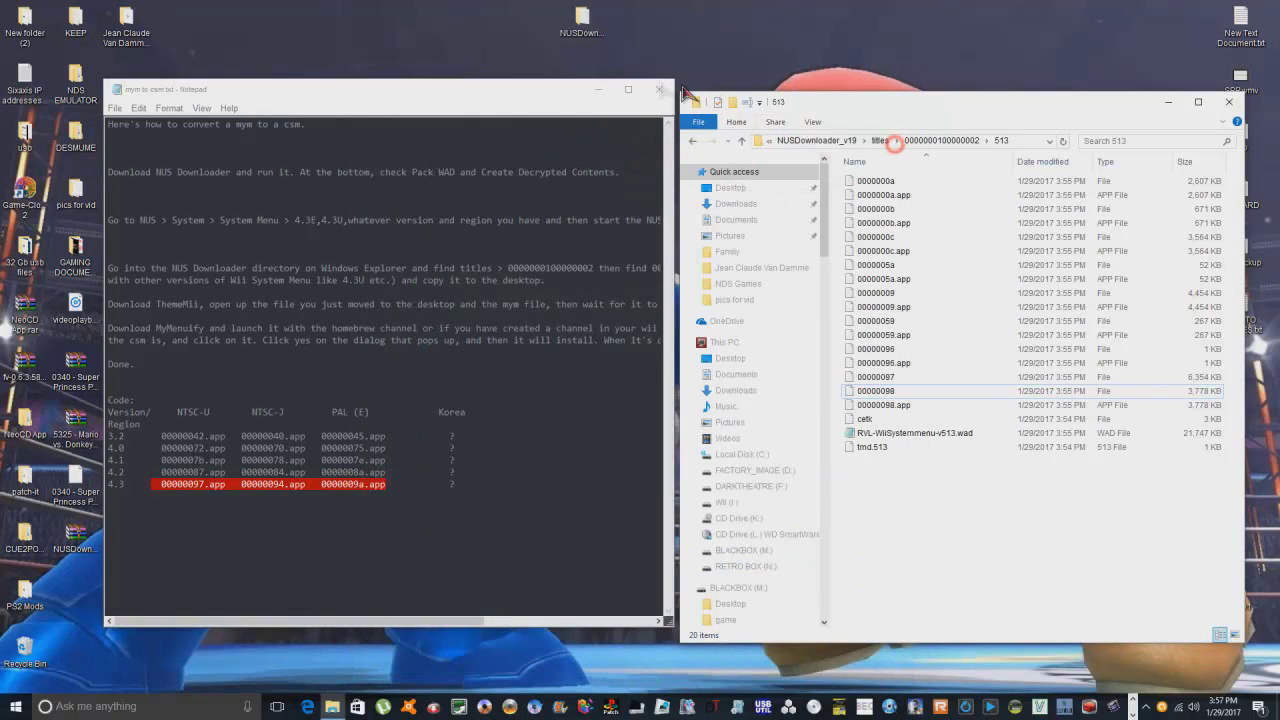
{"action": "left_click", "coordinate": [658, 89]}
{"action": "left_click", "coordinate": [1229, 103]}
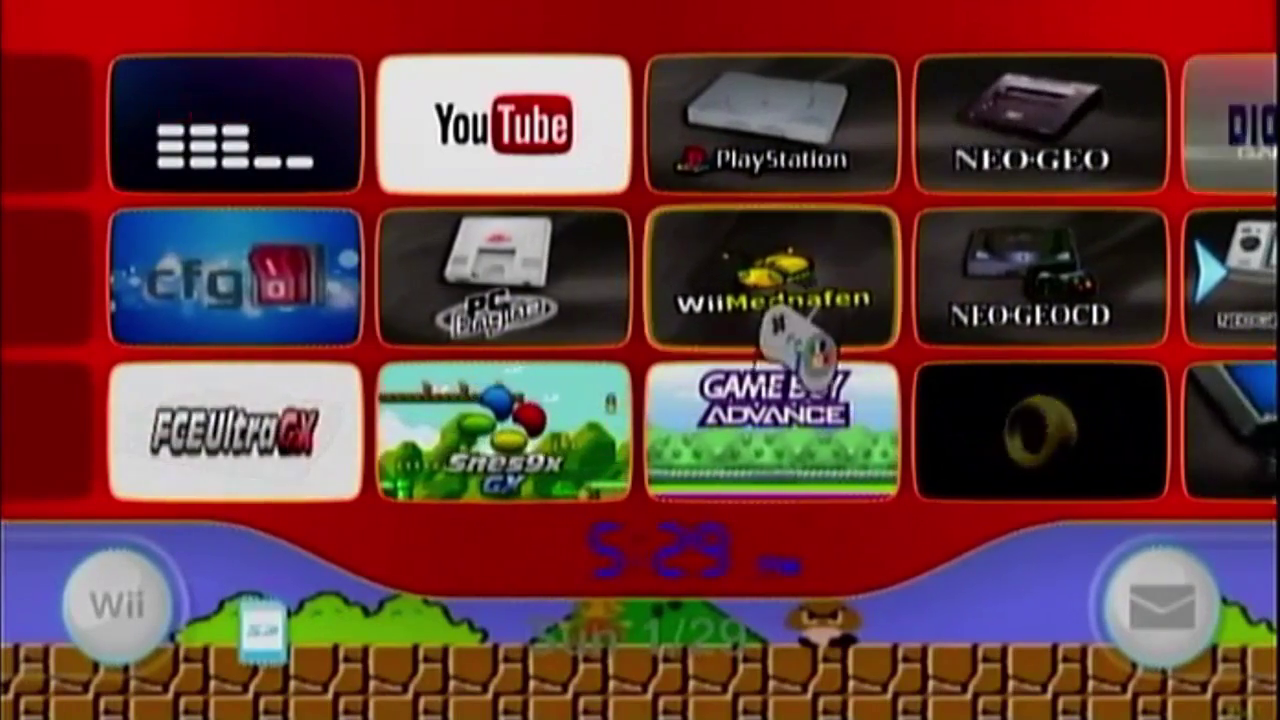
Switch to the Wii Menu, go to the third page of channels and launch MyMenuify.
{"action": "key", "text": "Right"}
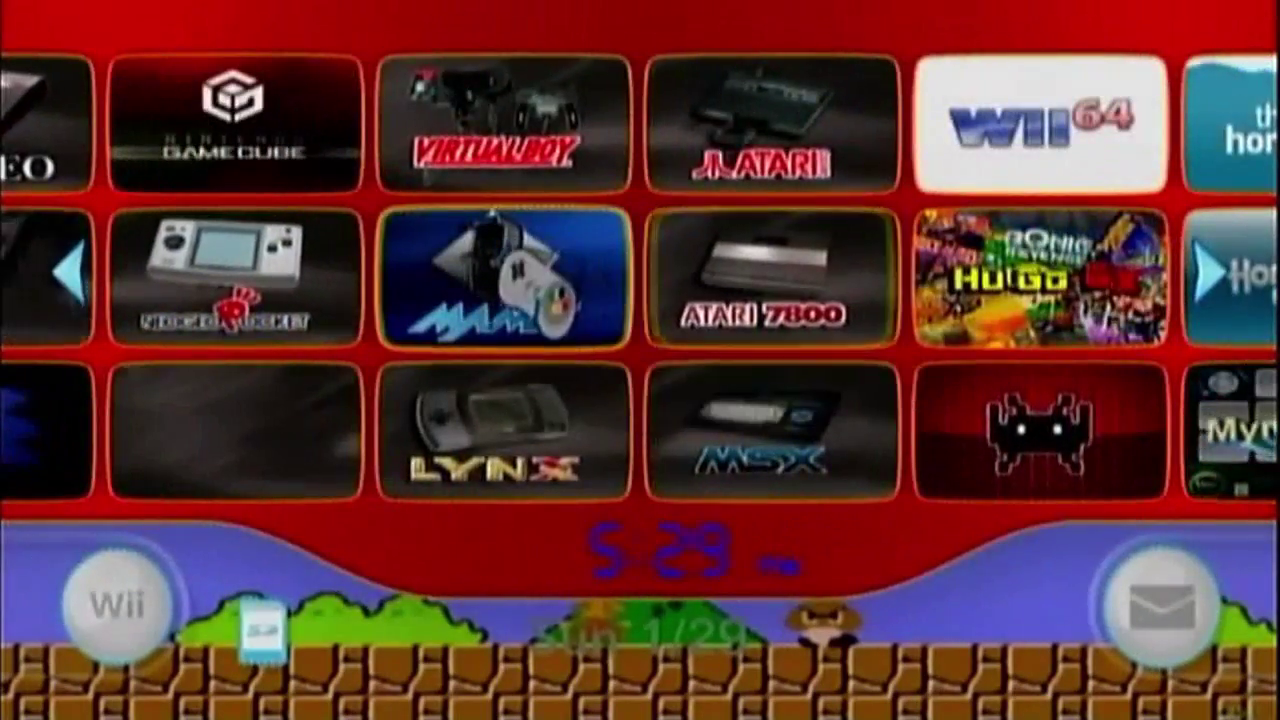
{"action": "key", "text": "Right"}
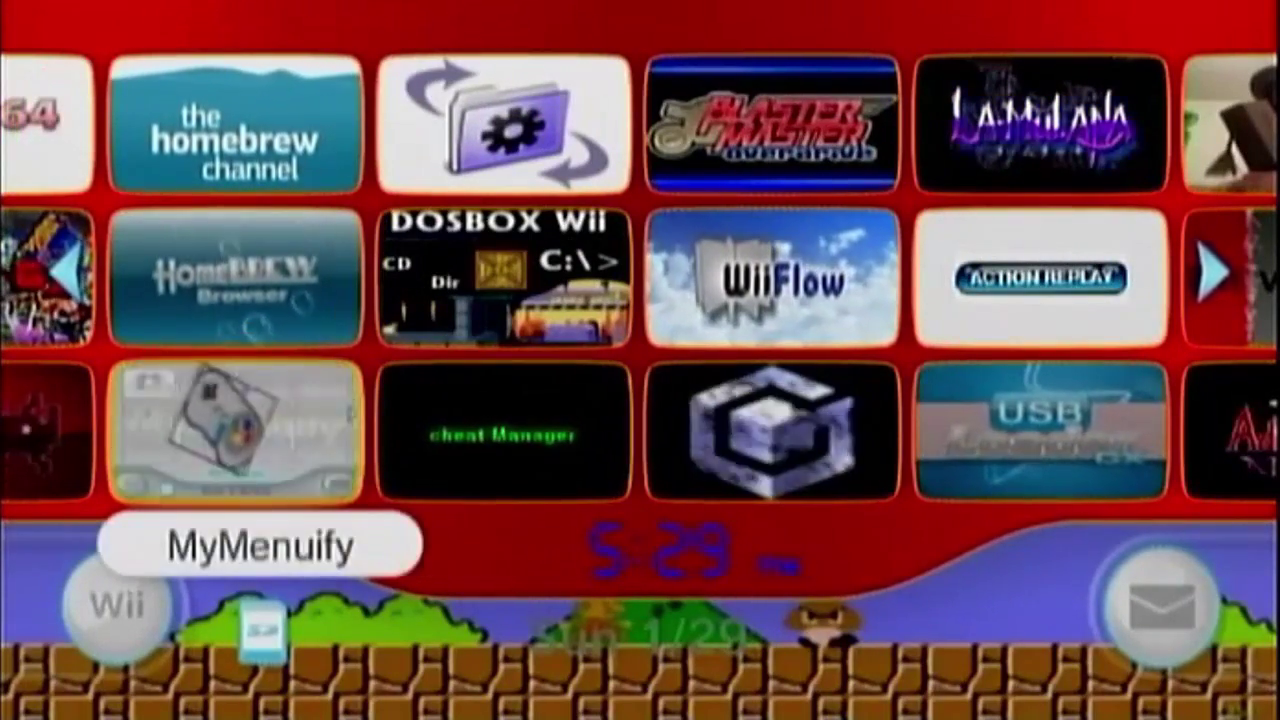
{"action": "left_click", "coordinate": [235, 430]}
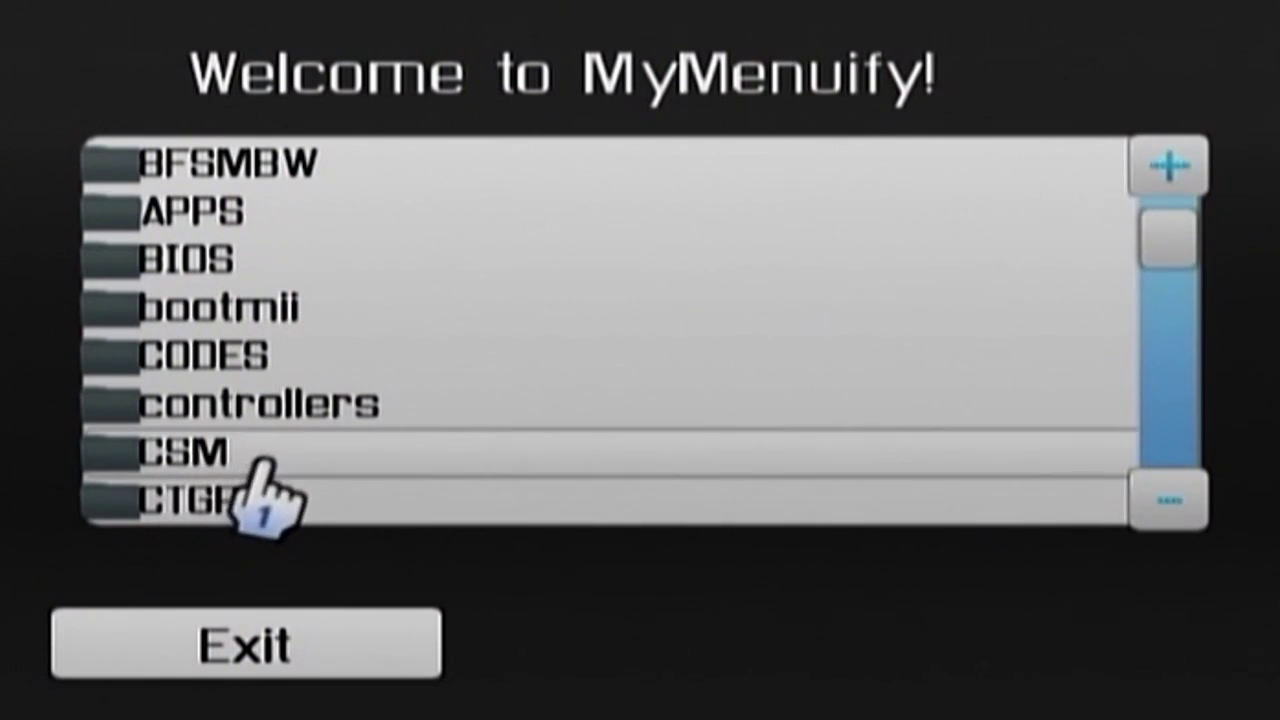
Install 00000097.APP from the CSM folder in MyMenuify, confirm the installation and exit to the Wii Menu.
{"action": "left_click", "coordinate": [295, 457]}
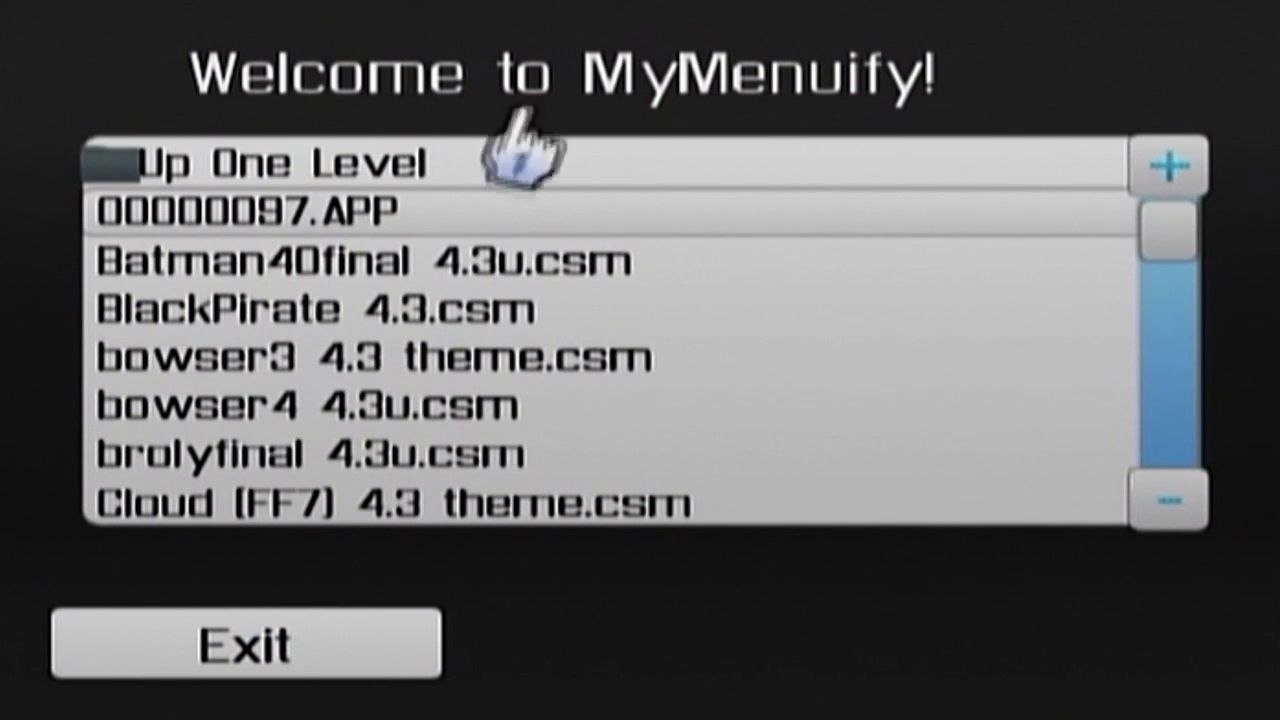
{"action": "left_click", "coordinate": [388, 232]}
{"action": "left_click", "coordinate": [468, 478]}
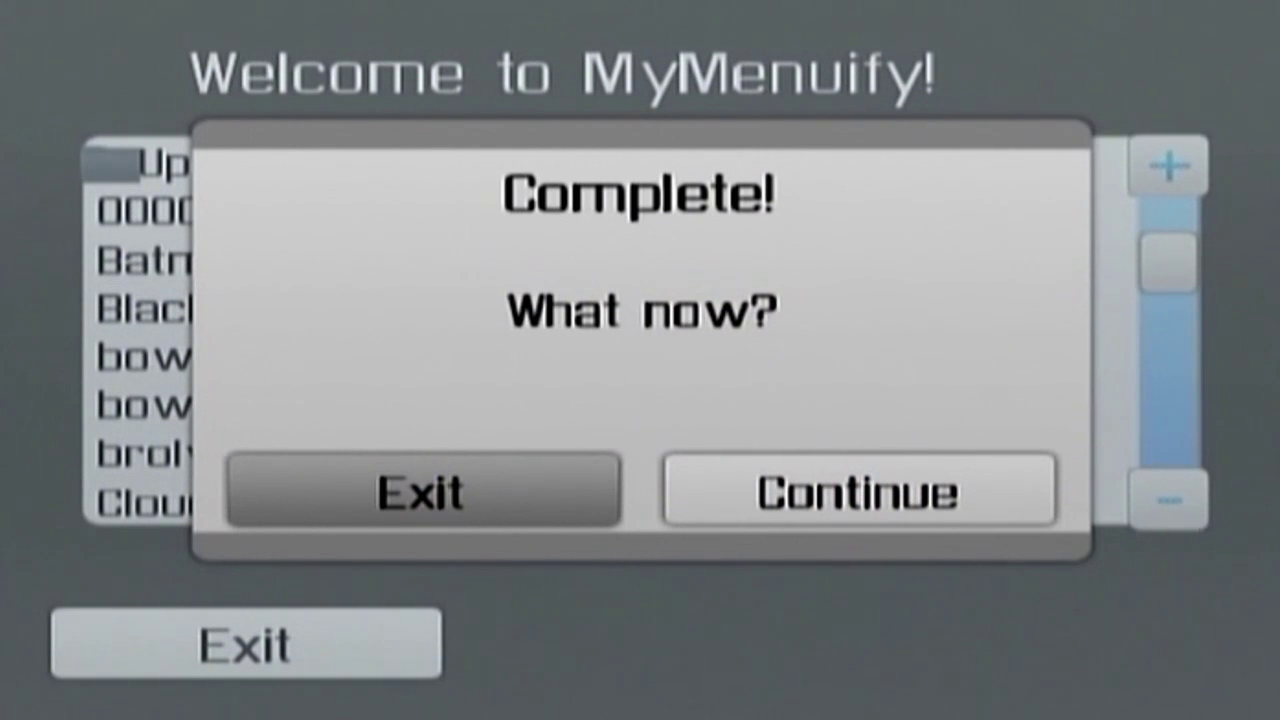
{"action": "left_click", "coordinate": [529, 486]}
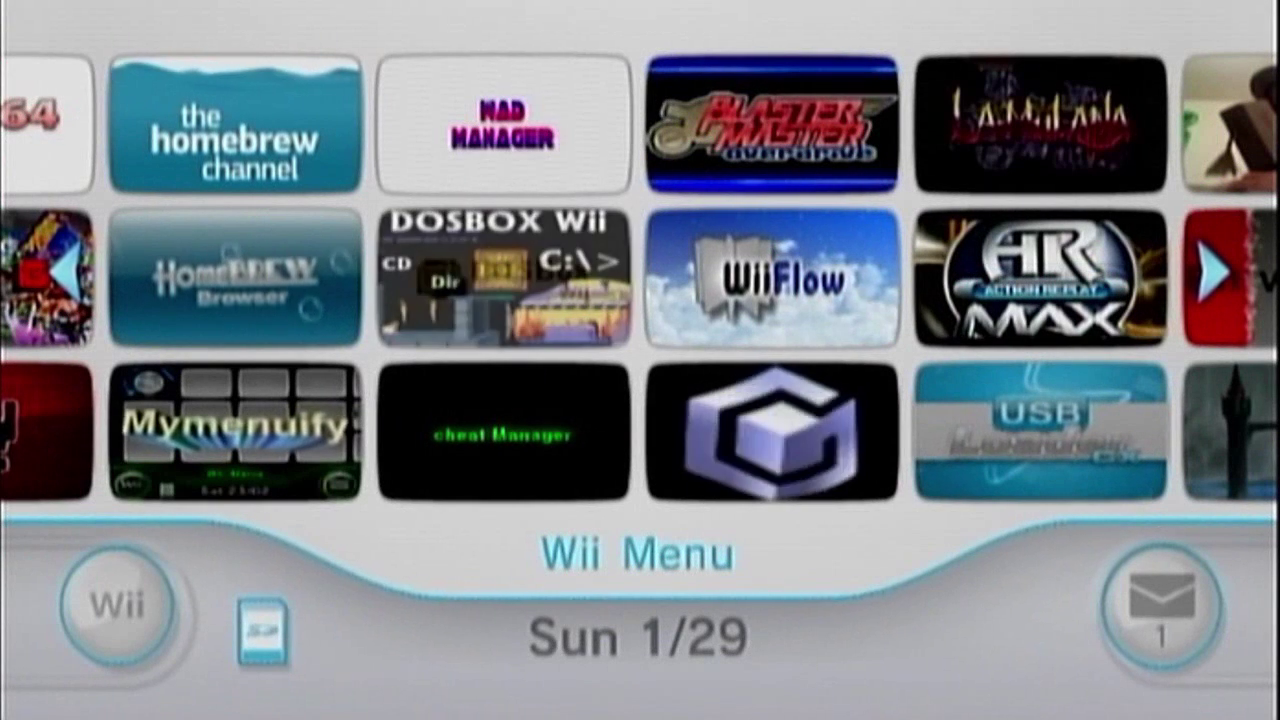
Examine the Wii Menu theme across the channel pages, from the last page back to the first.
{"action": "key", "text": "Right"}
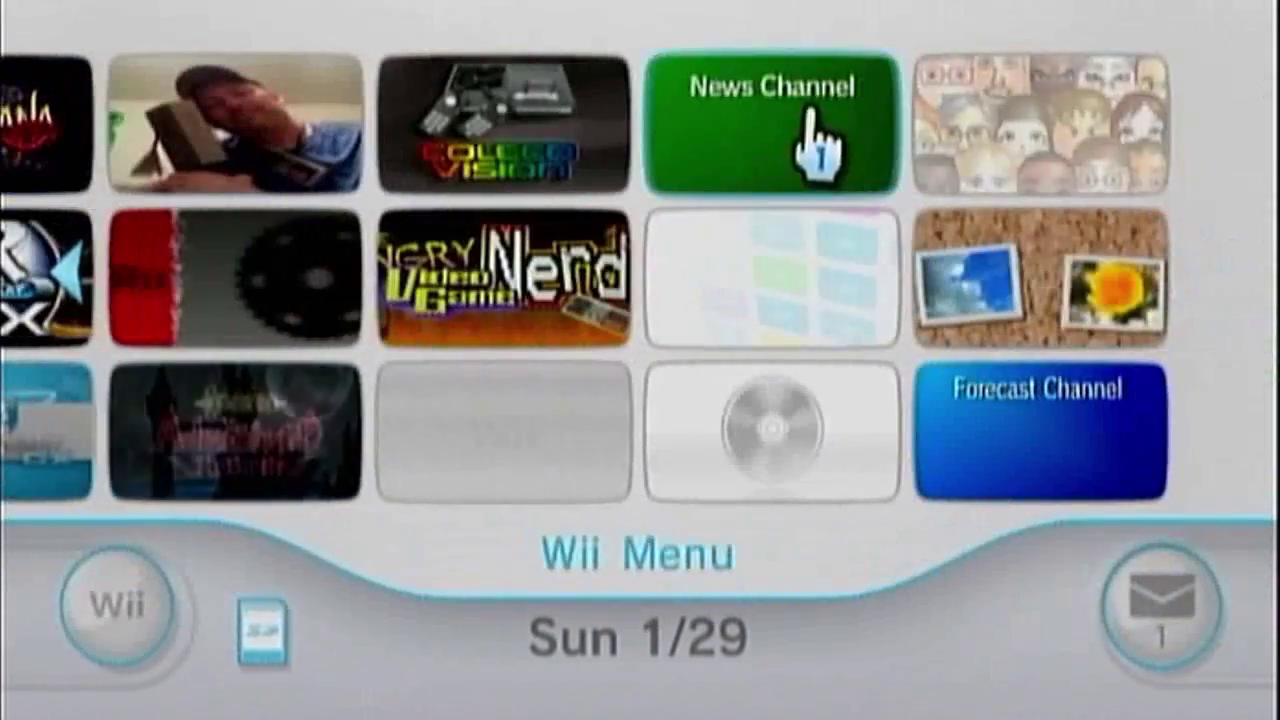
{"action": "key", "text": "Left"}
{"action": "key", "text": "Left"}
{"action": "key", "text": "Left"}
{"action": "key", "text": "Left"}
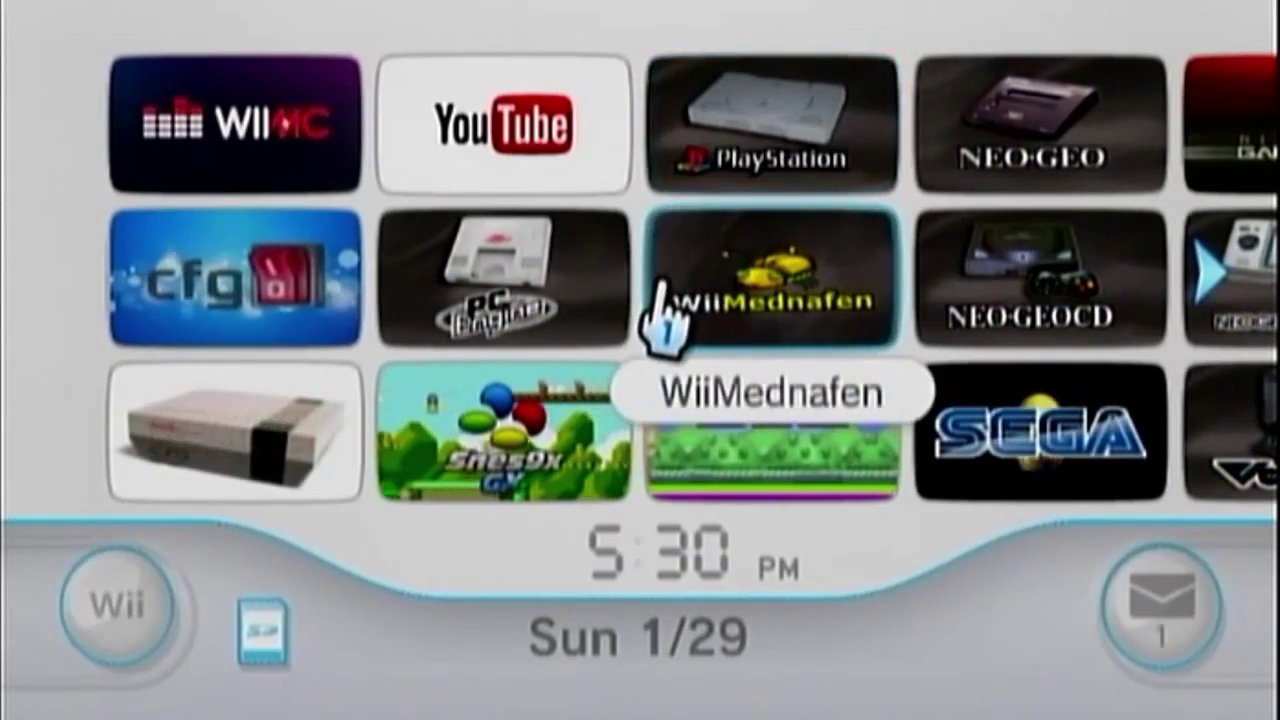
{"action": "key", "text": "plus"}
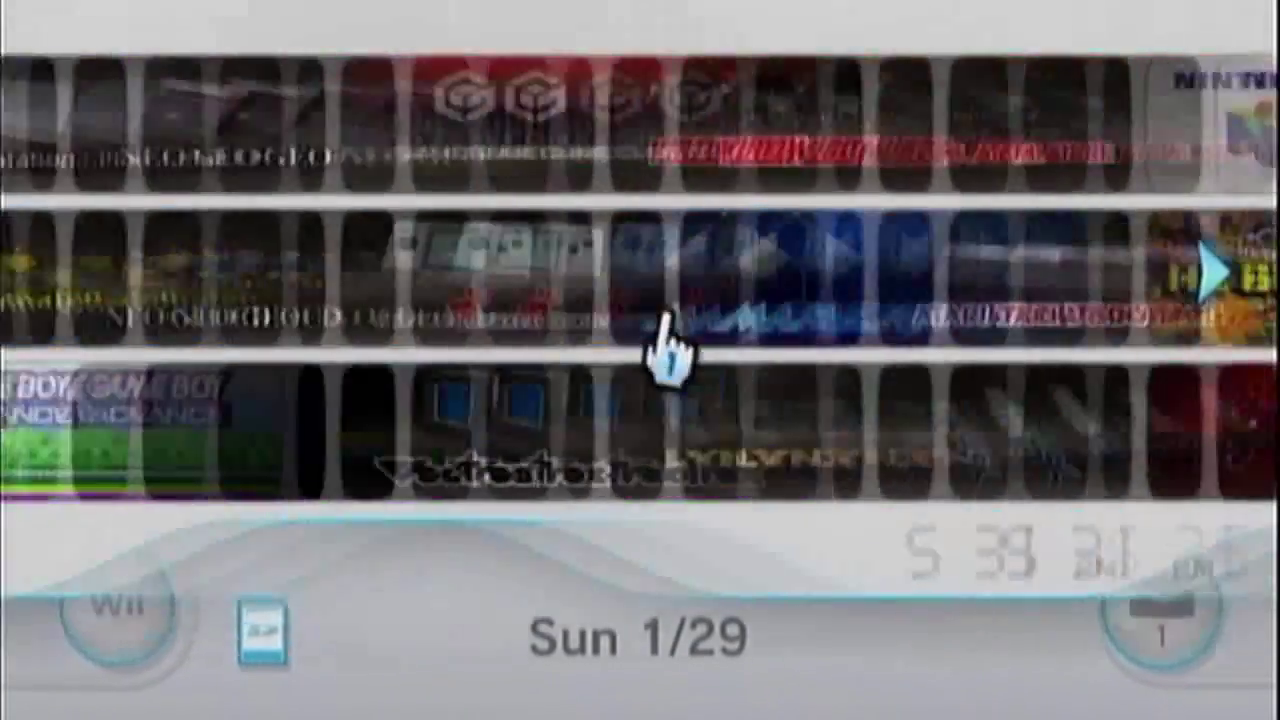